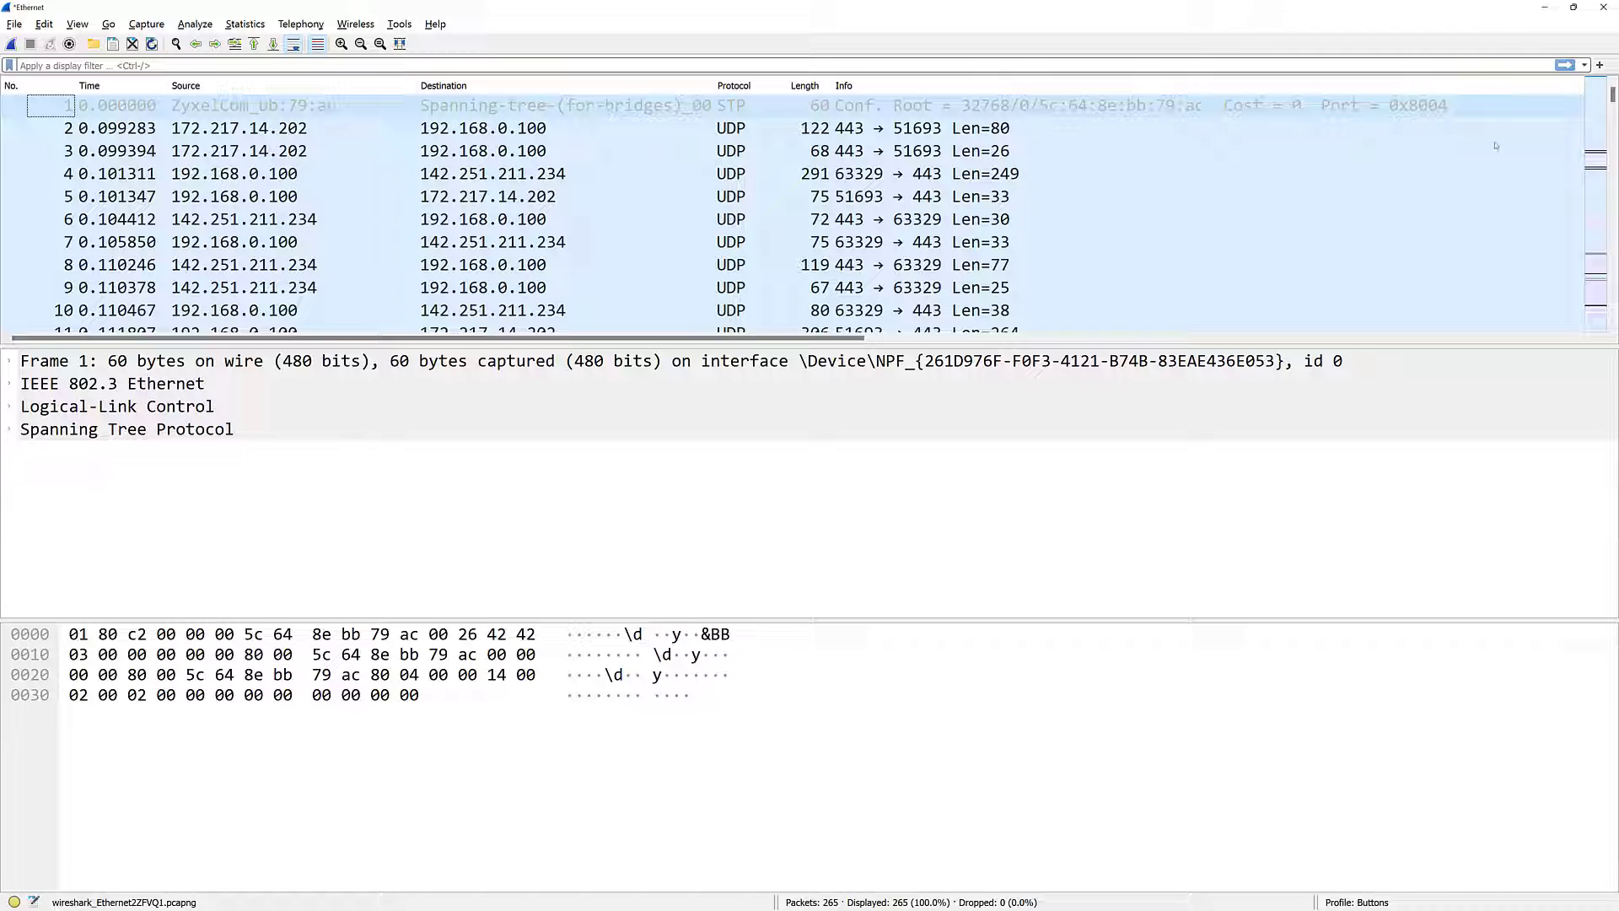
Advance the presentation to the ICMP/ICMPv6 Button slide and return to the maximized Wireshark window.
{"action": "left_click", "coordinate": [1573, 8]}
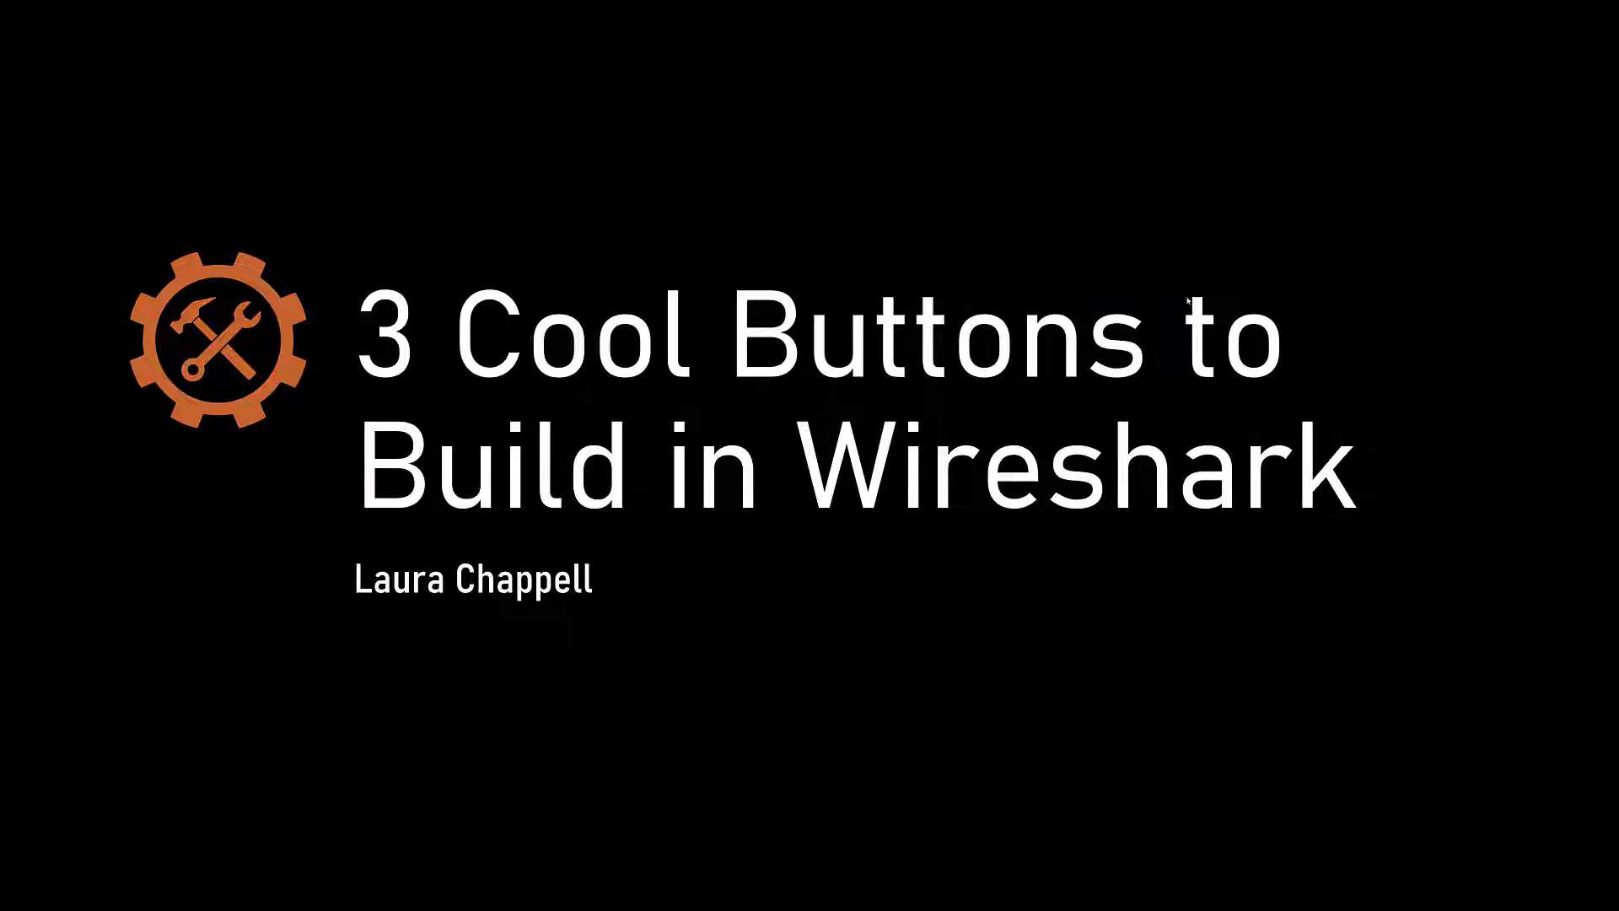
{"action": "left_click", "coordinate": [1174, 313]}
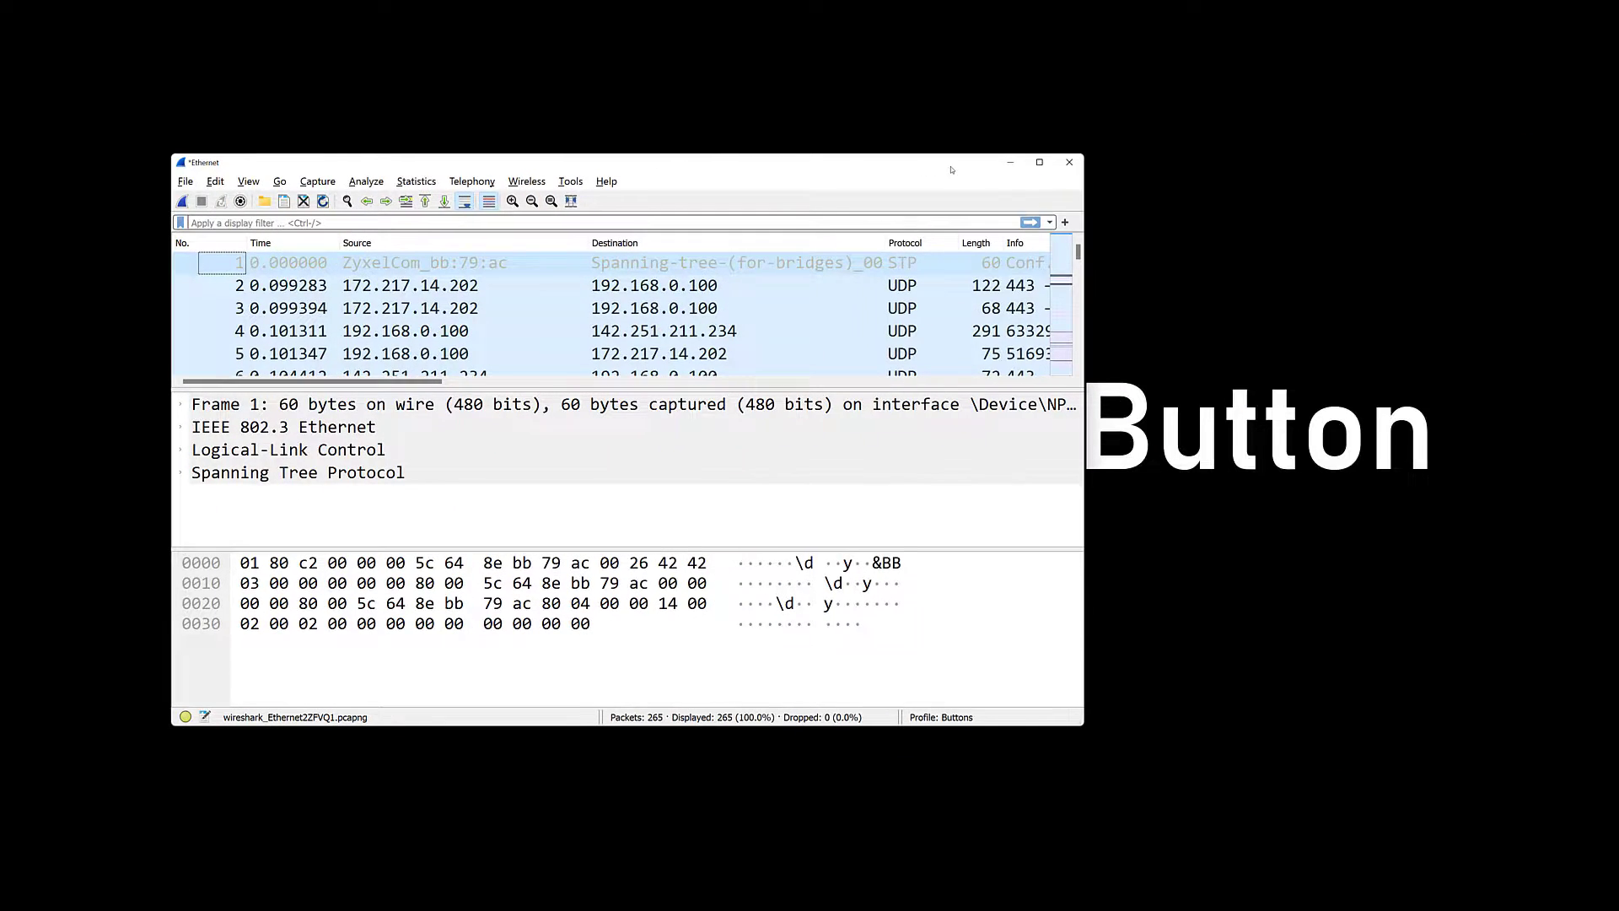
{"action": "left_click", "coordinate": [1039, 162]}
Enter the display filter "icmp || icmpv6" without applying it to the capture.
{"action": "left_click", "coordinate": [301, 62]}
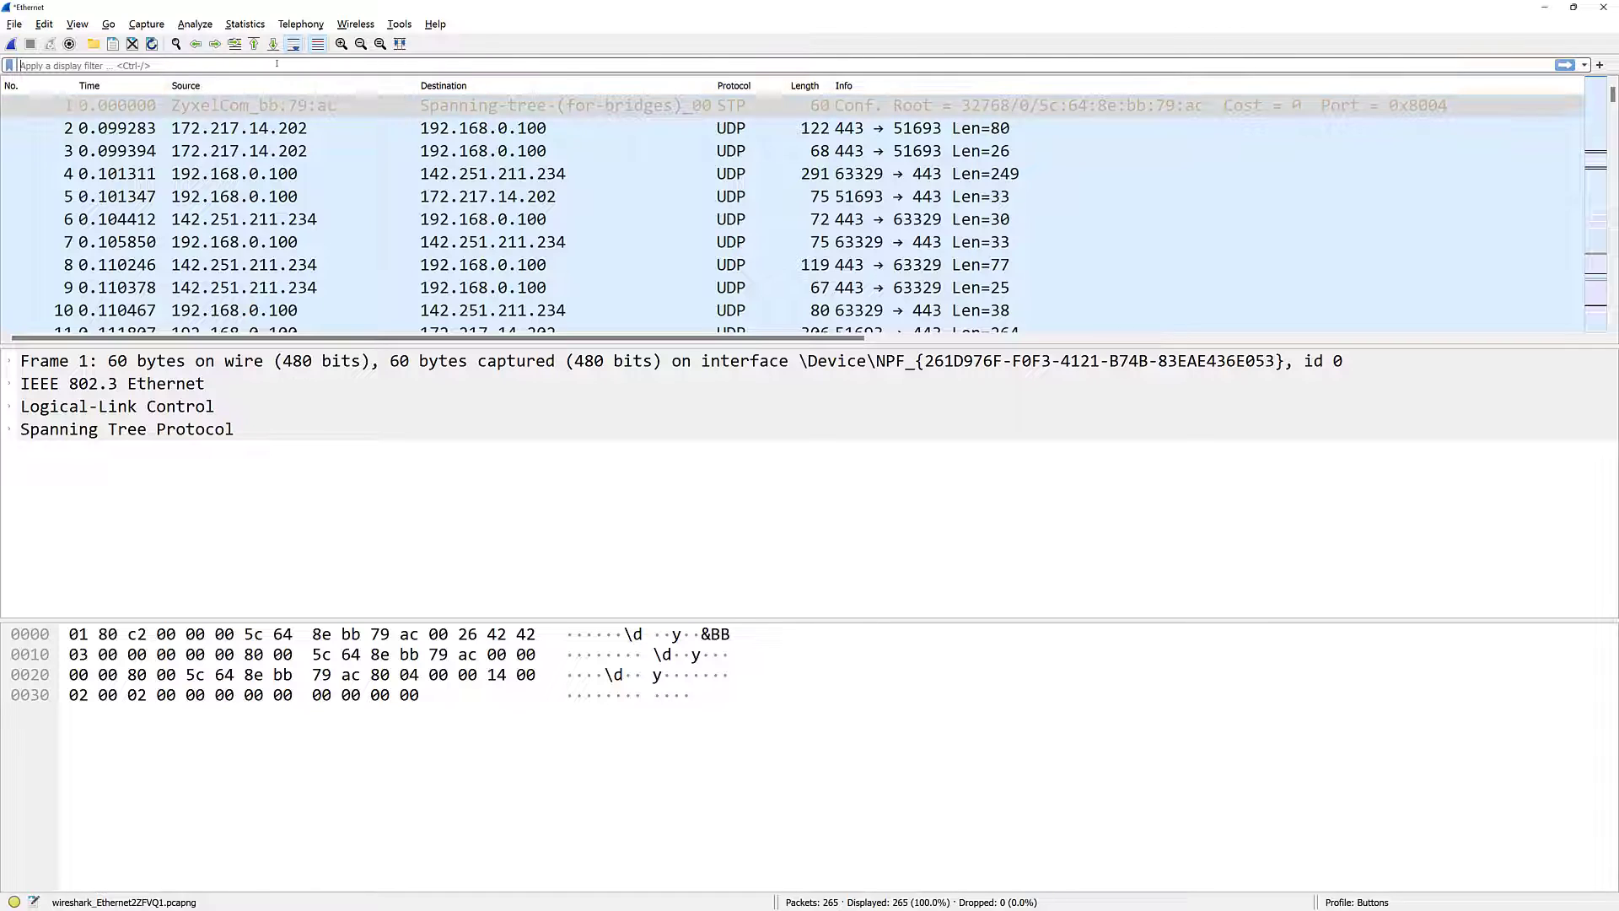
{"action": "type", "text": "icmp"}
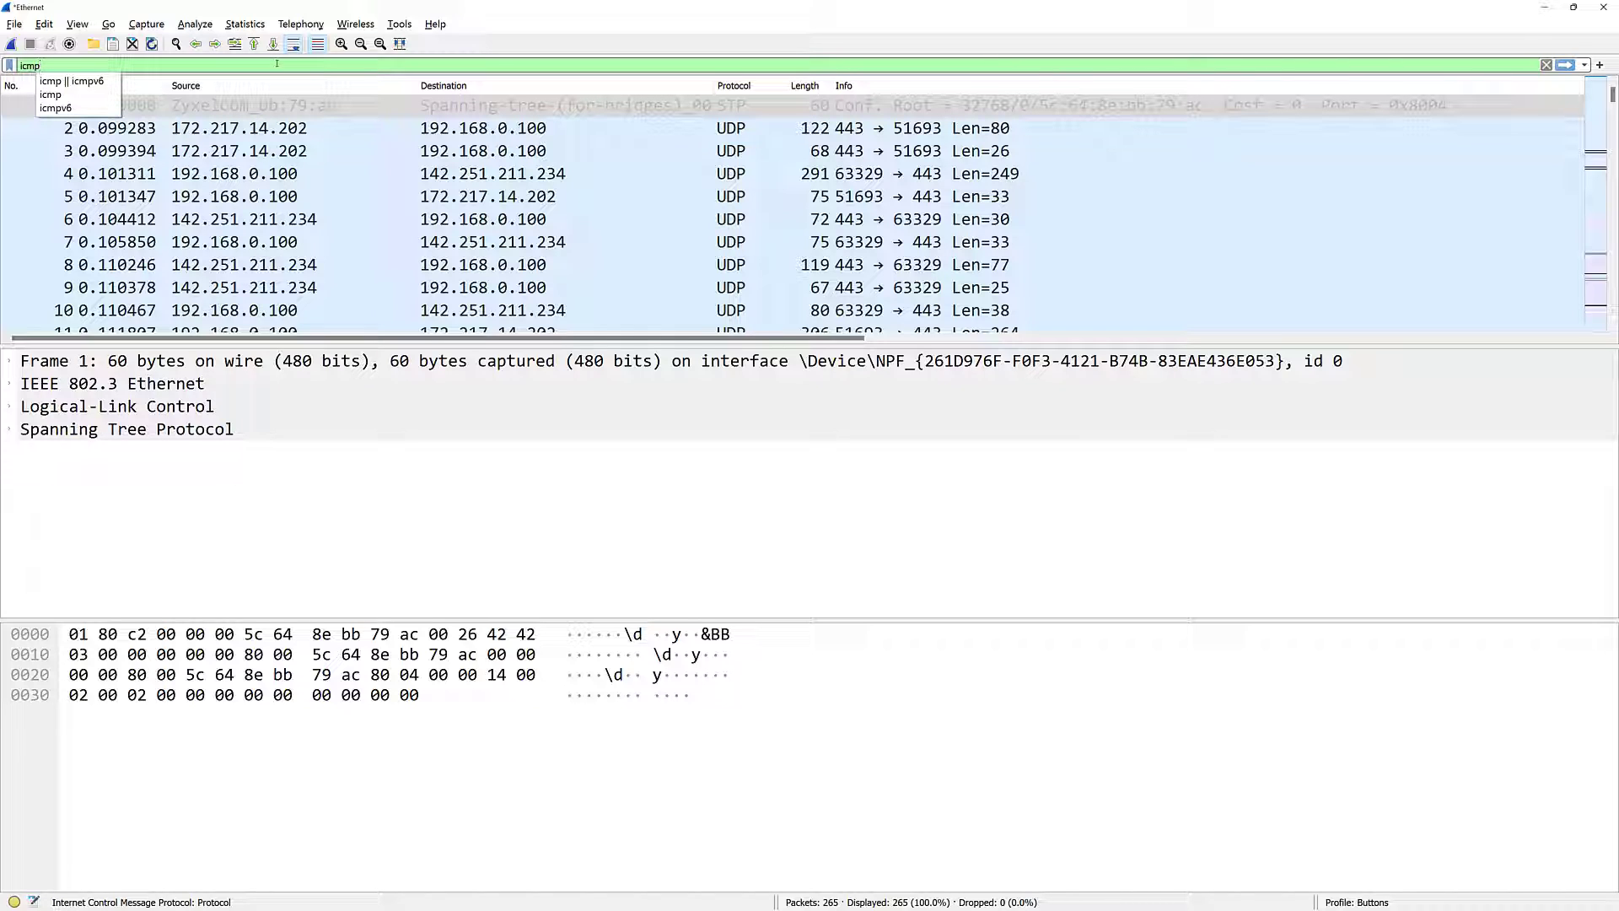
{"action": "key", "text": "Escape"}
{"action": "type", "text": "||"}
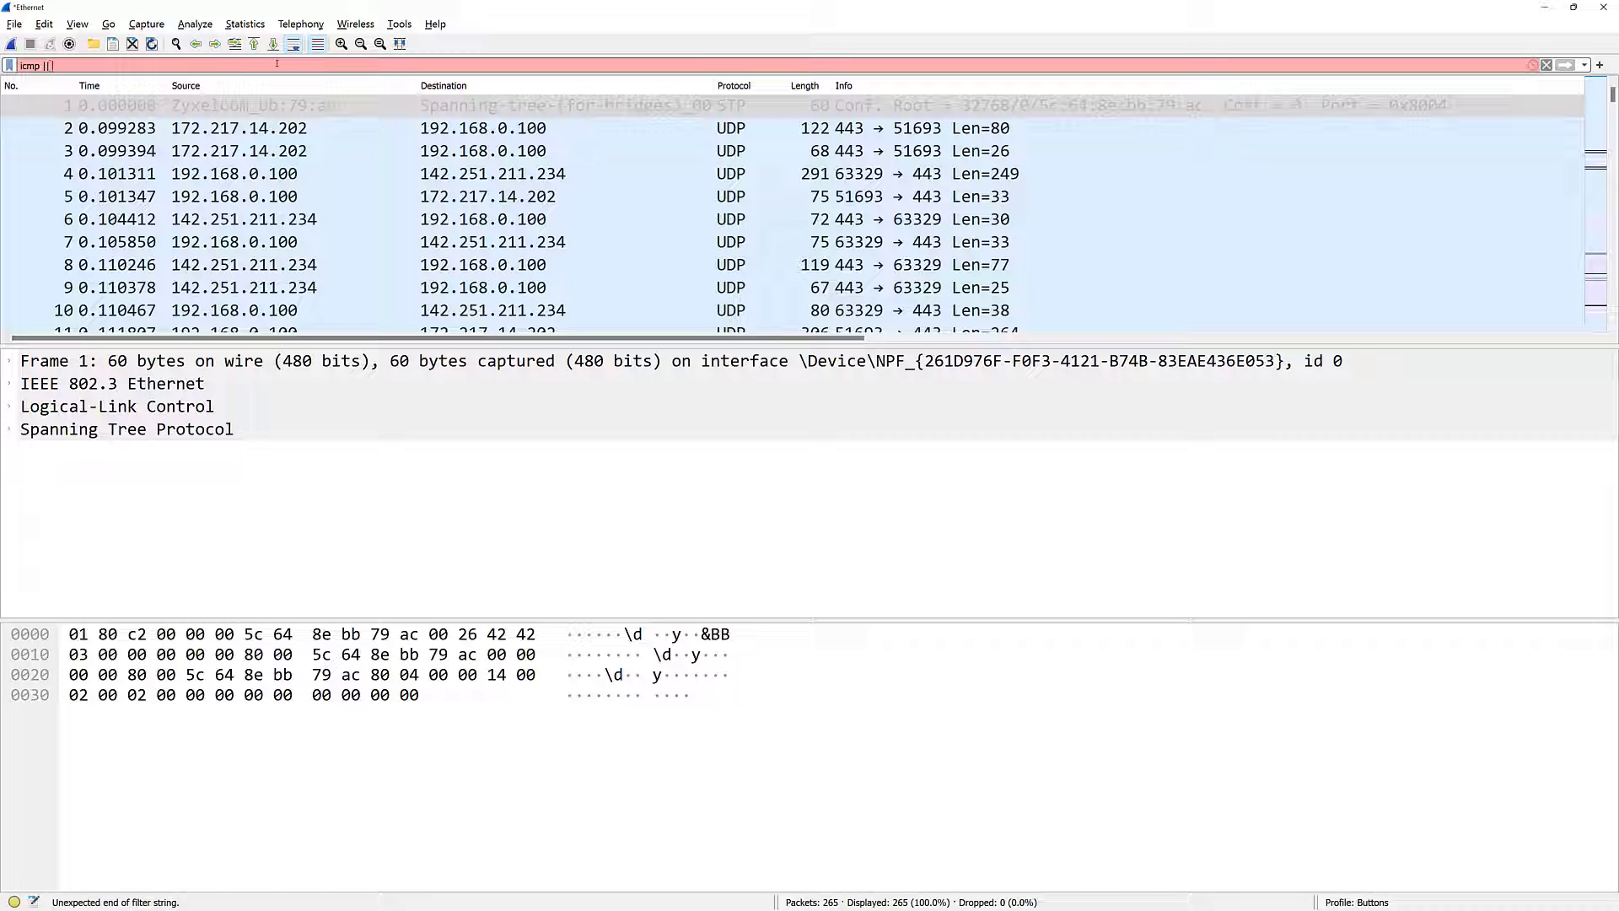
{"action": "type", "text": " icmpv"}
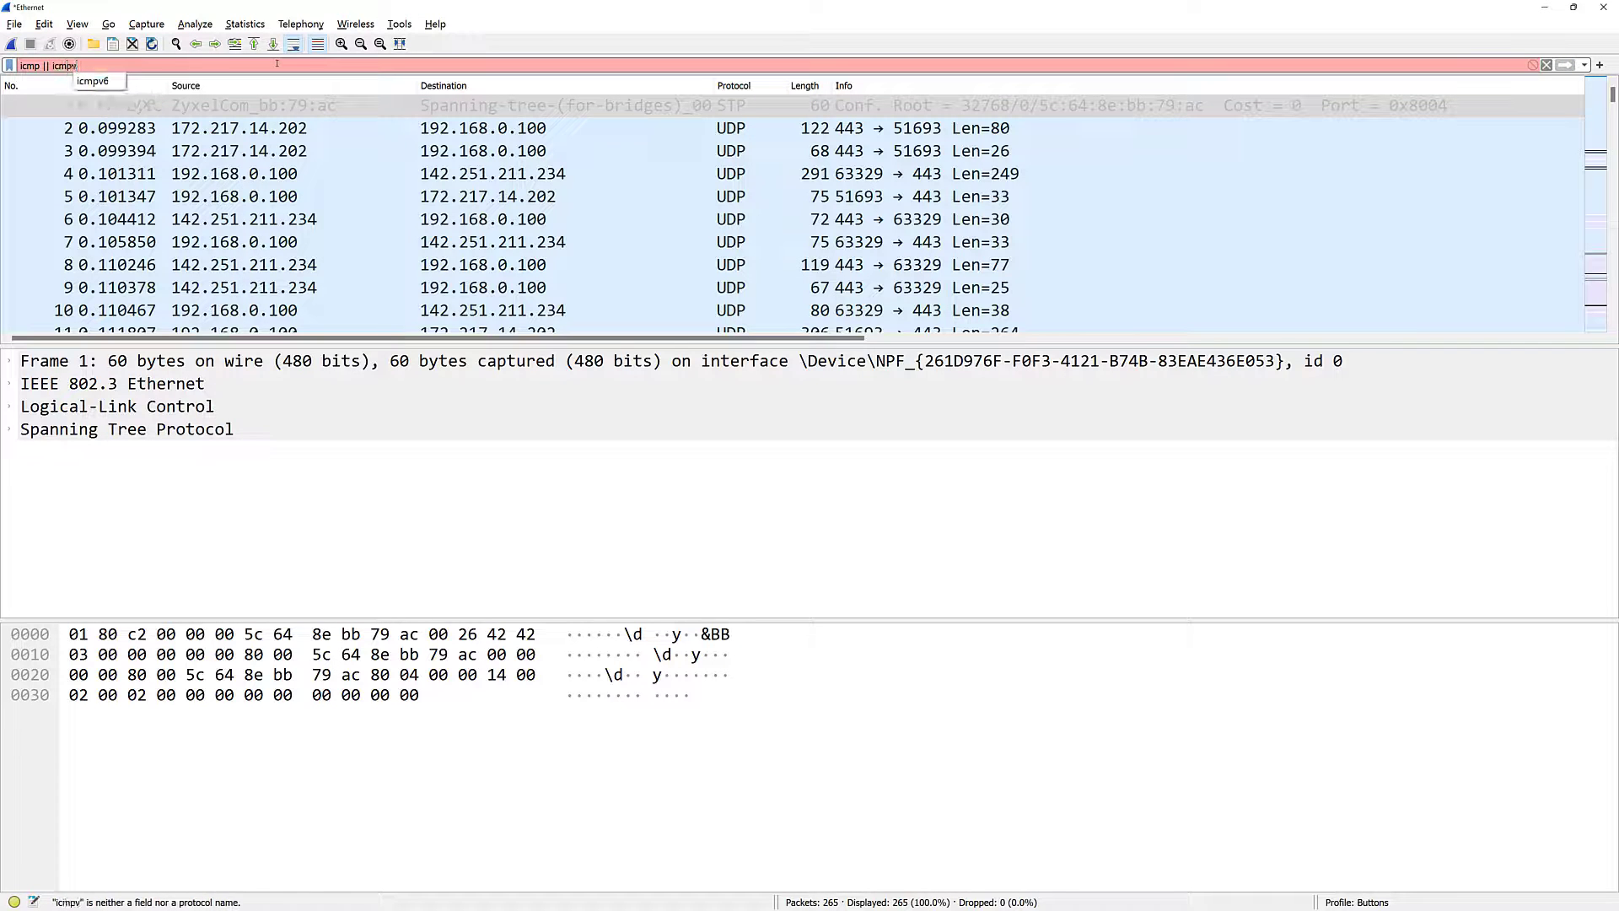
{"action": "type", "text": "6"}
{"action": "left_click", "coordinate": [276, 63]}
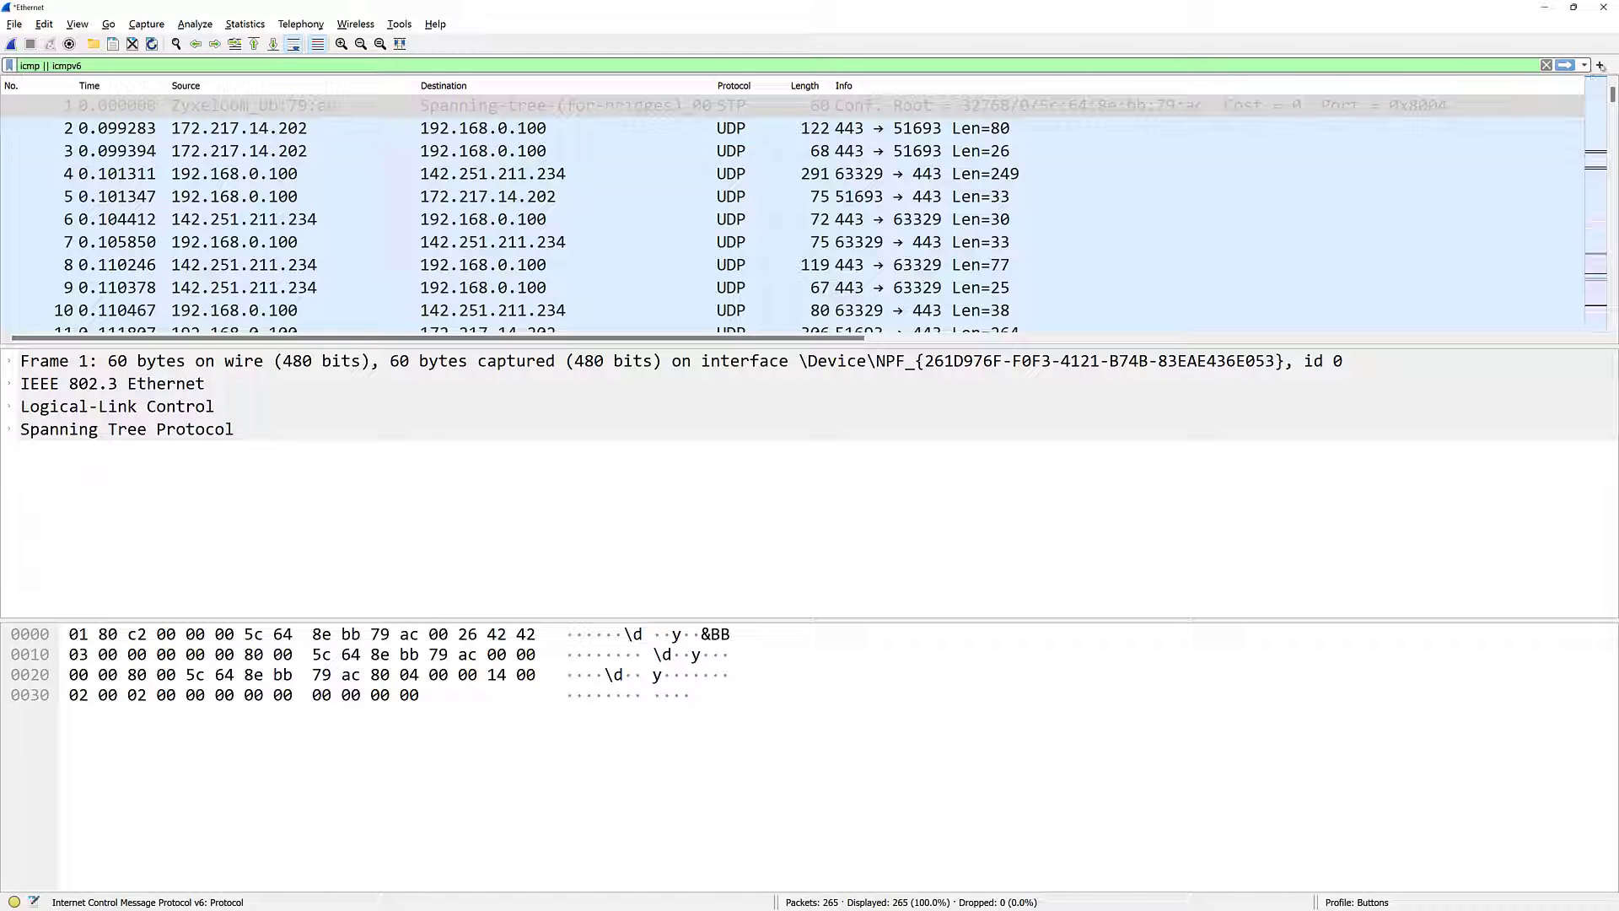
Save the entered ICMP display filter as a filter button labelled "ICMP".
{"action": "left_click", "coordinate": [1600, 65]}
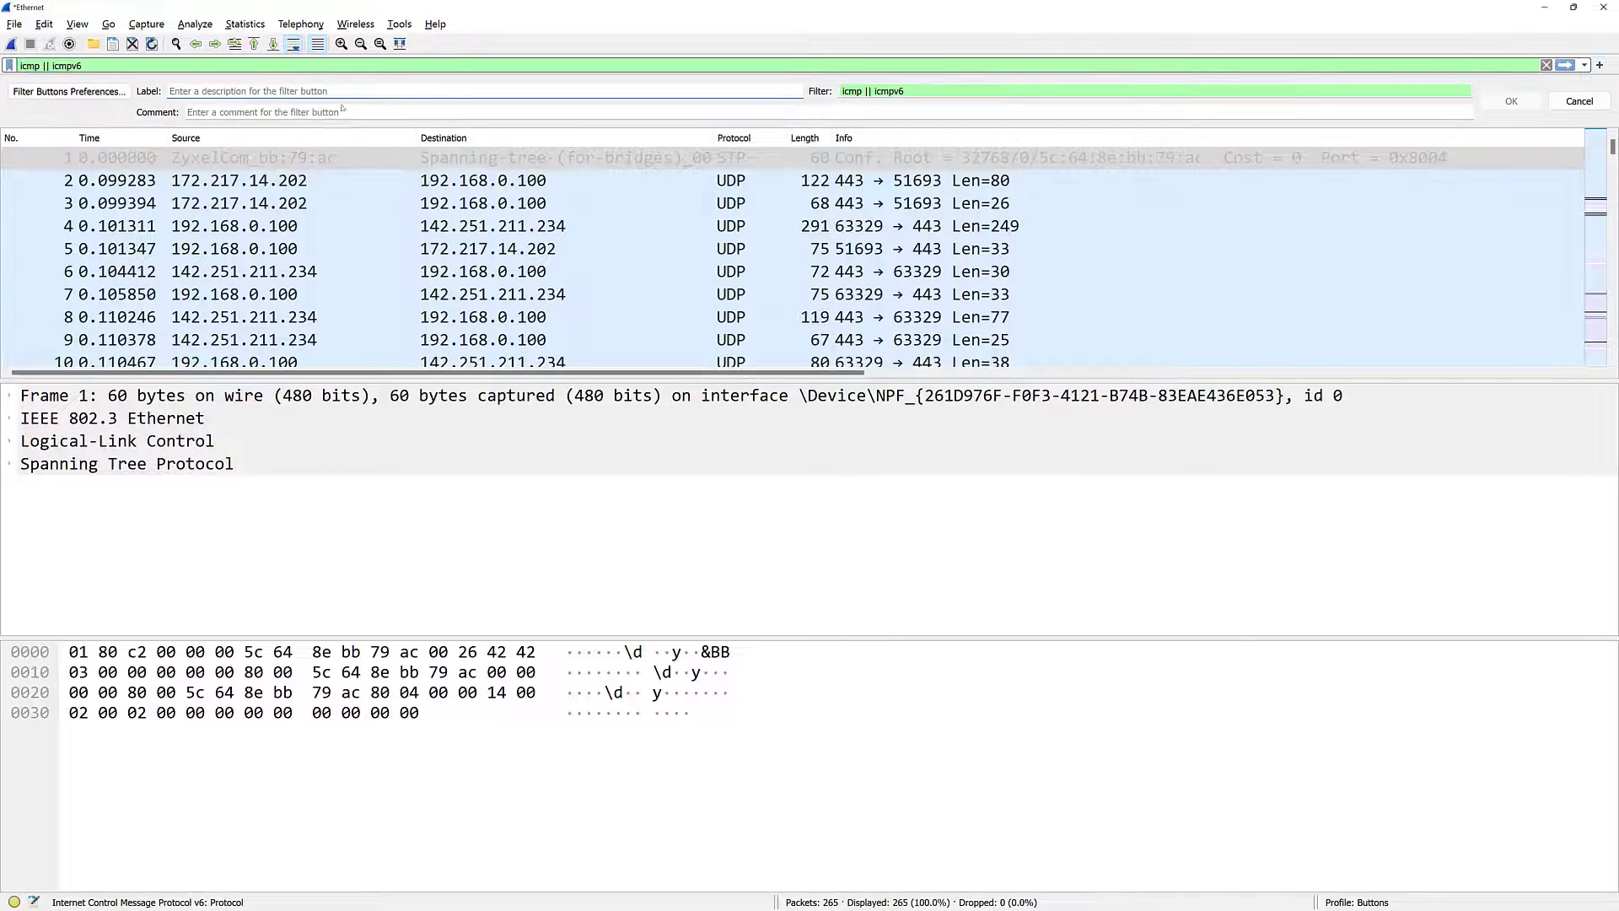
{"action": "type", "text": "ICMP"}
{"action": "left_click", "coordinate": [1503, 100]}
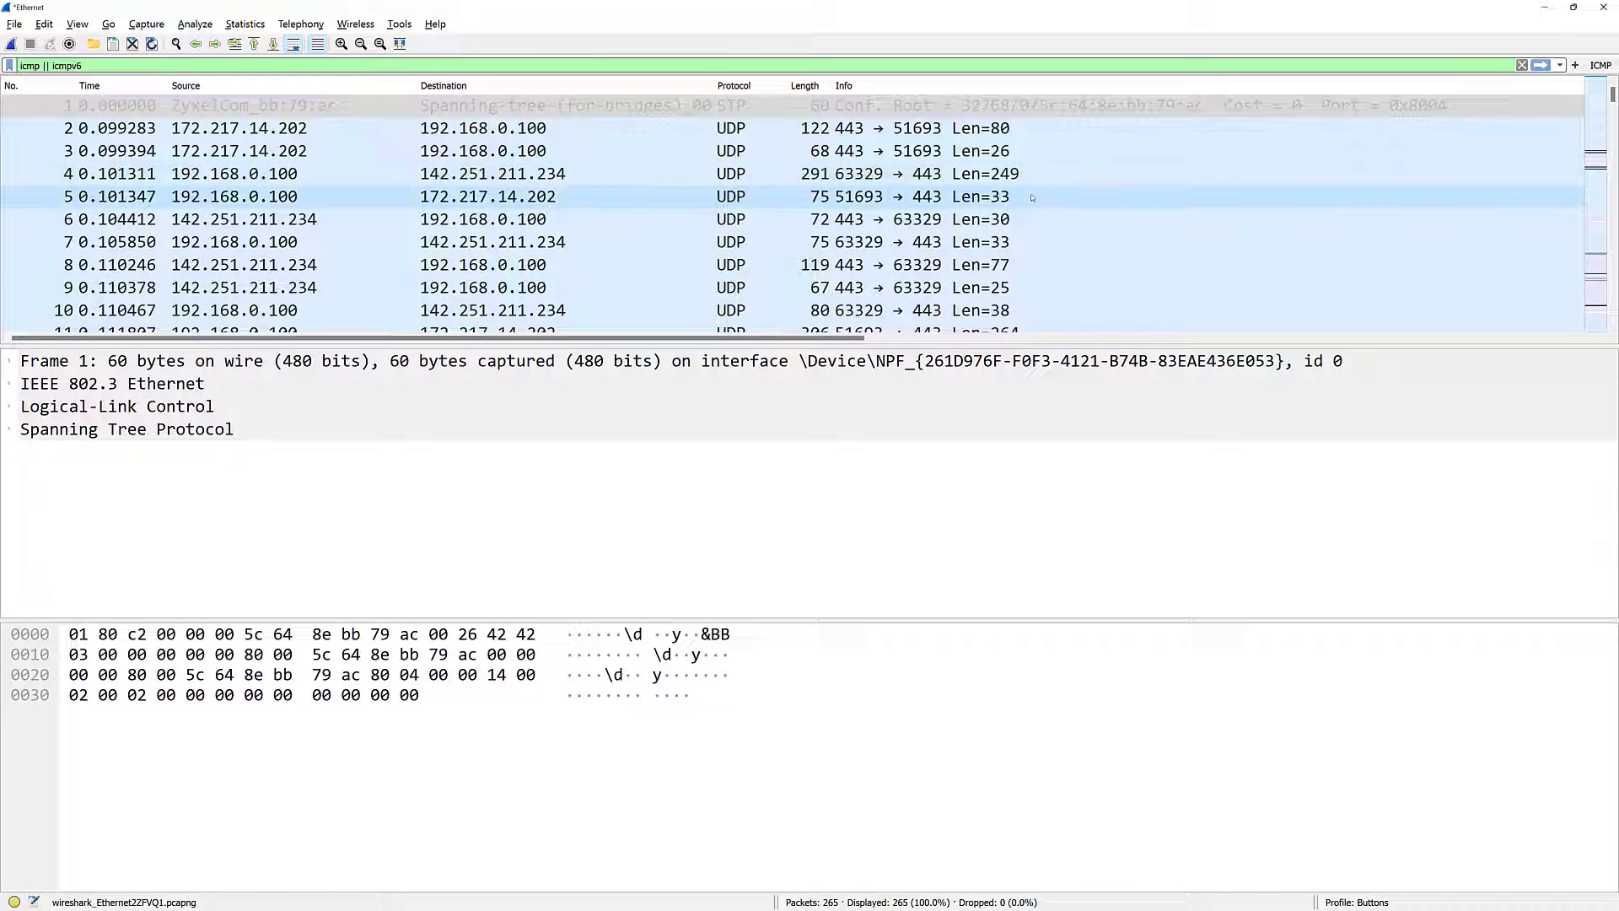
Test the new ICMP filter button on the capture and clear the display filter.
{"action": "left_click", "coordinate": [1600, 65]}
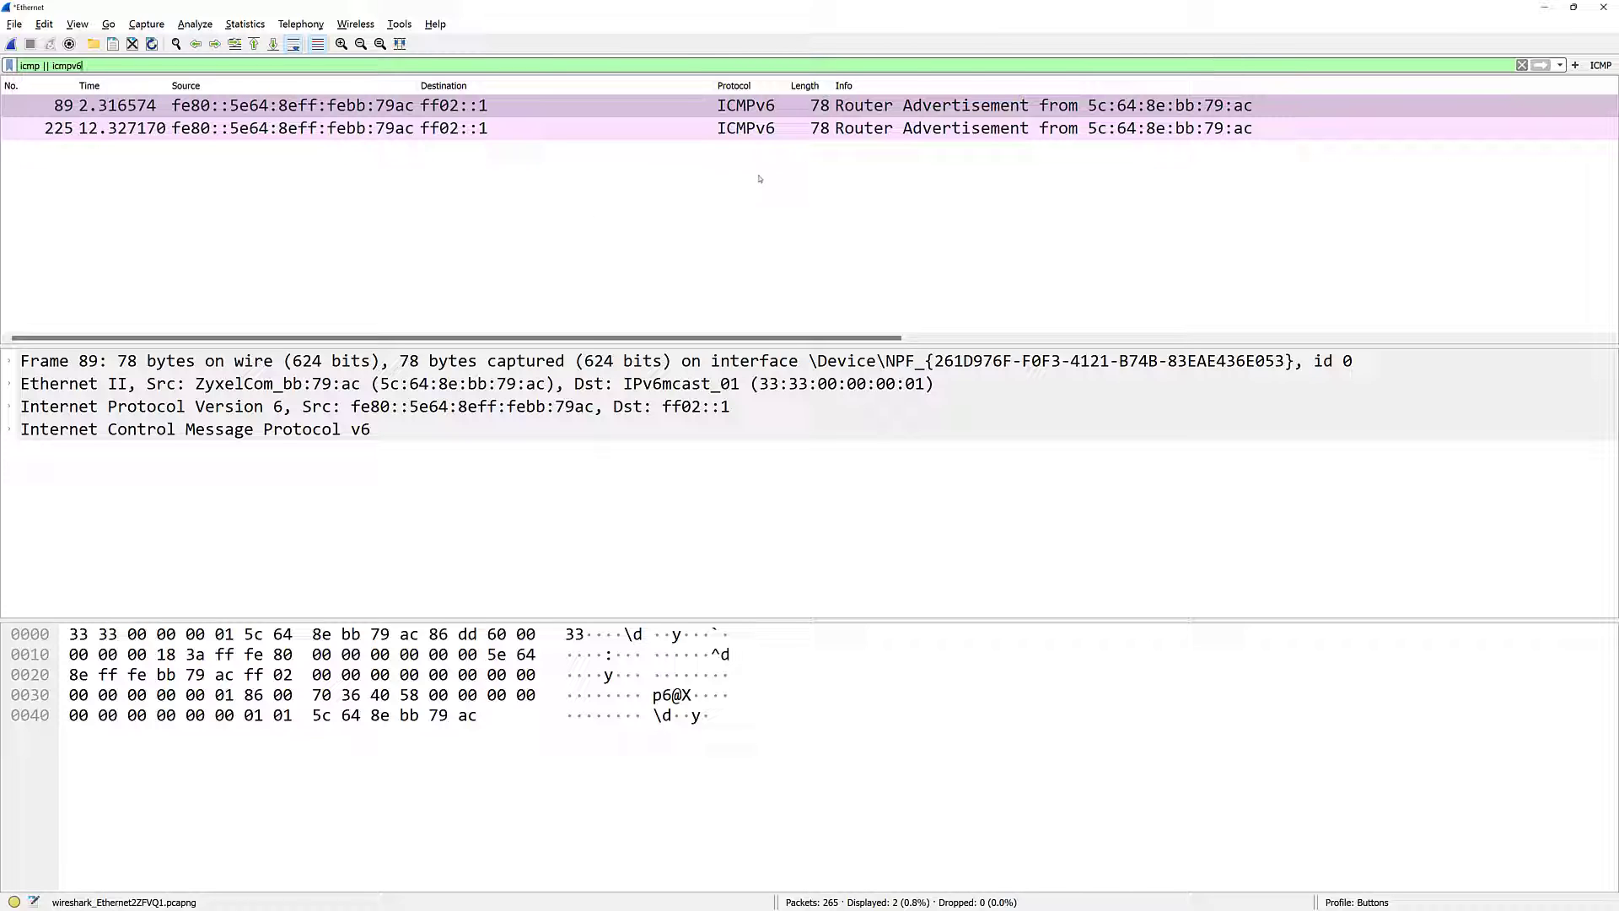
{"action": "left_click", "coordinate": [1522, 64]}
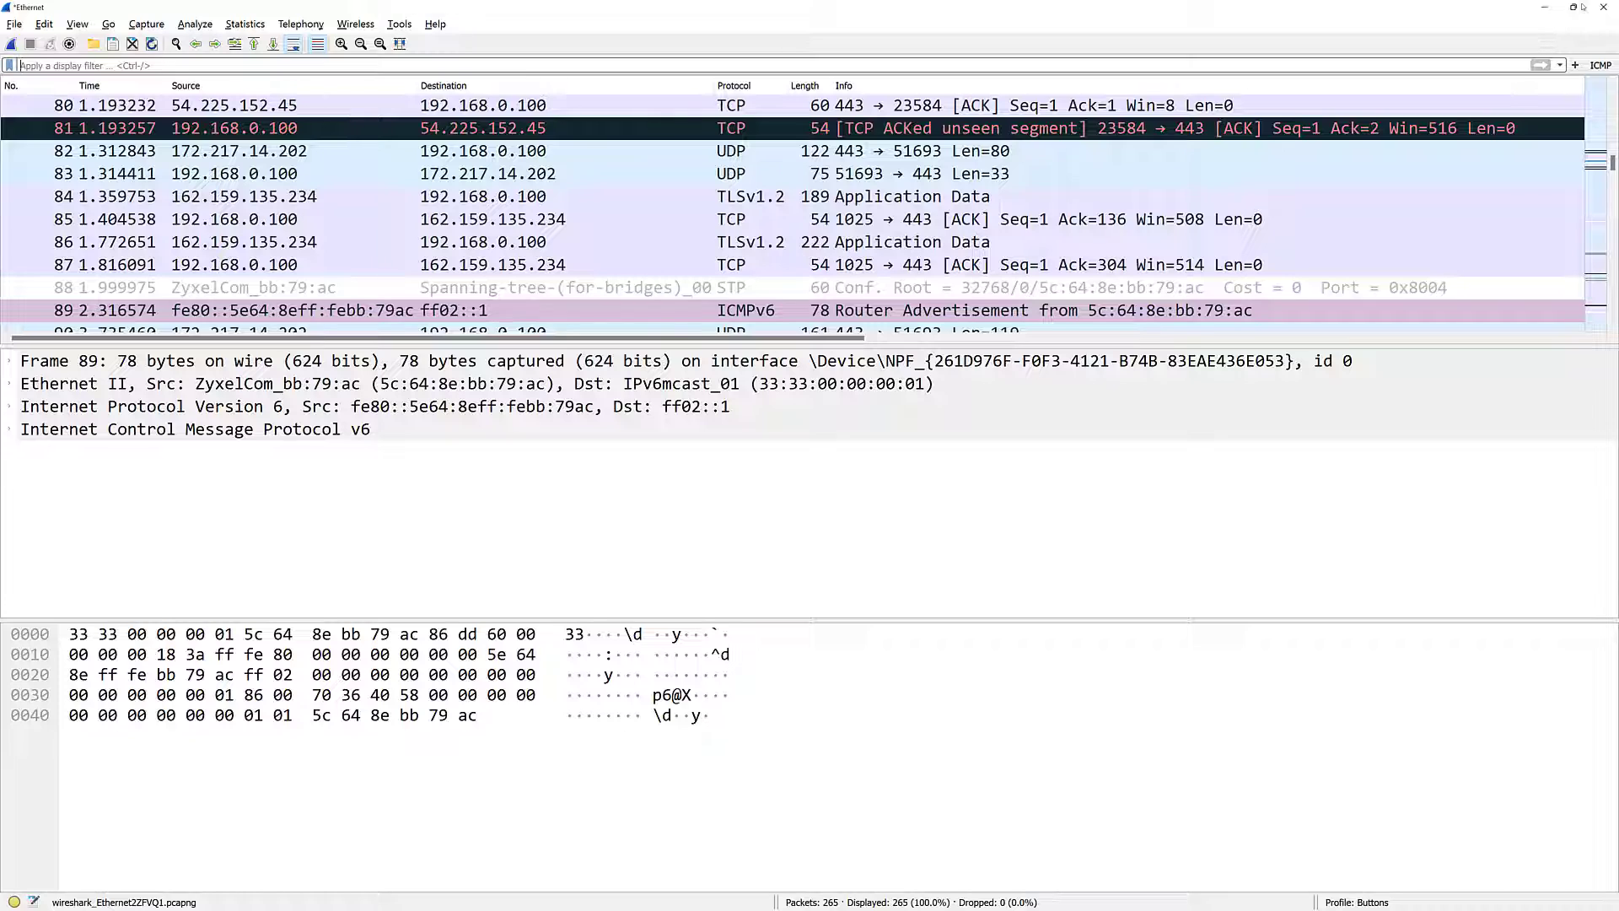
Advance the presentation to the TCP/UDP Delays Button slide and return to the maximized Wireshark window.
{"action": "mouse_move", "coordinate": [1575, 9]}
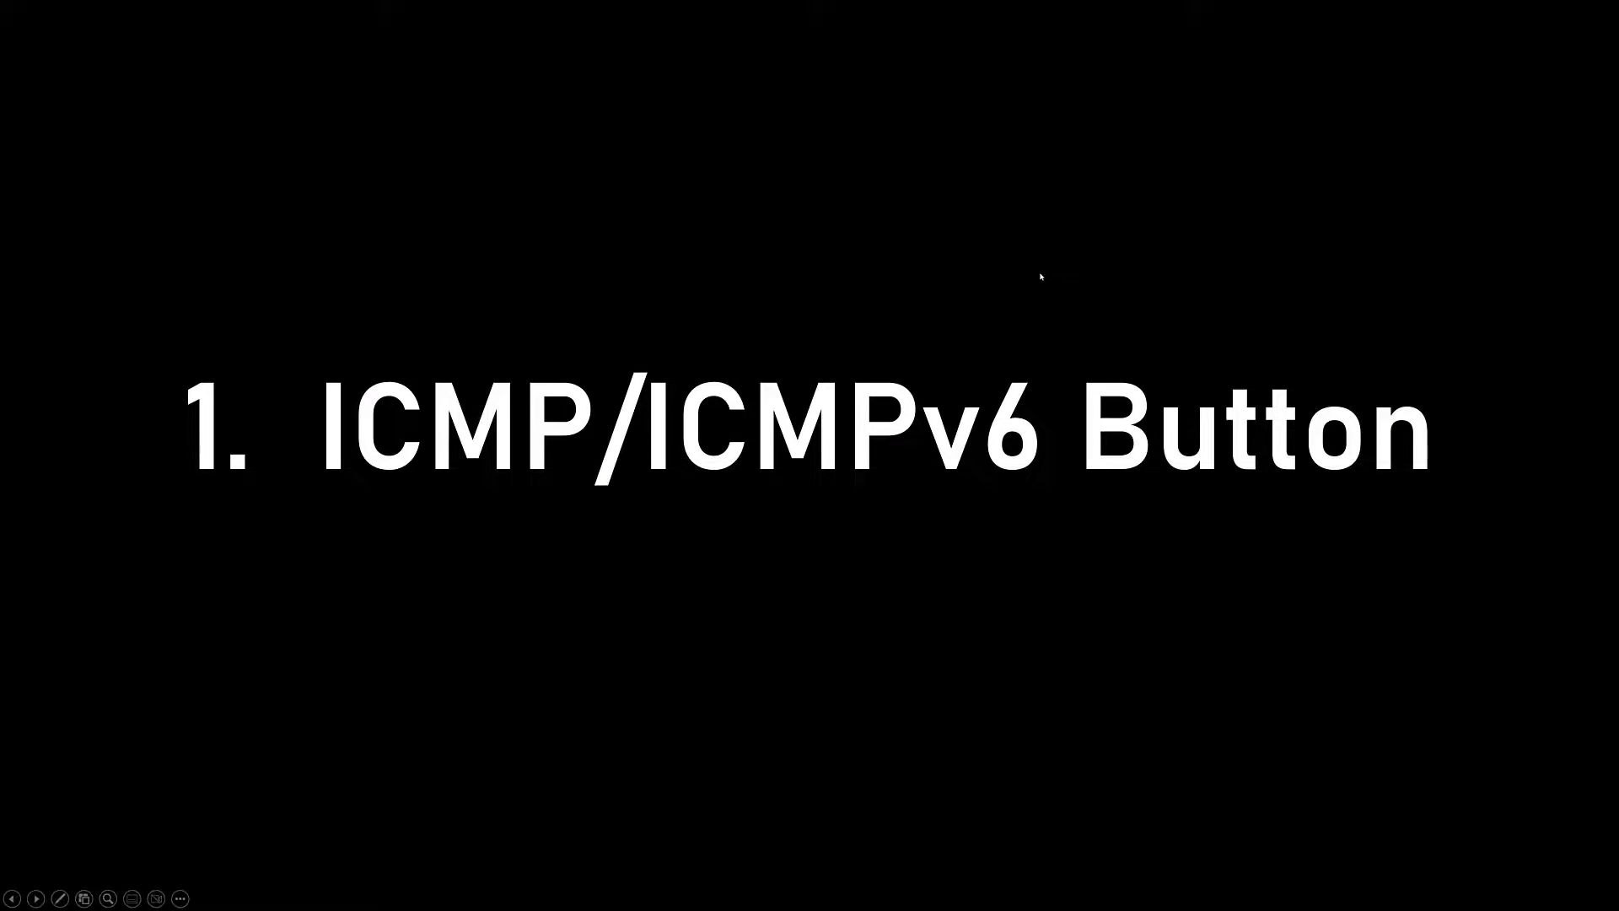
{"action": "left_click", "coordinate": [1041, 277]}
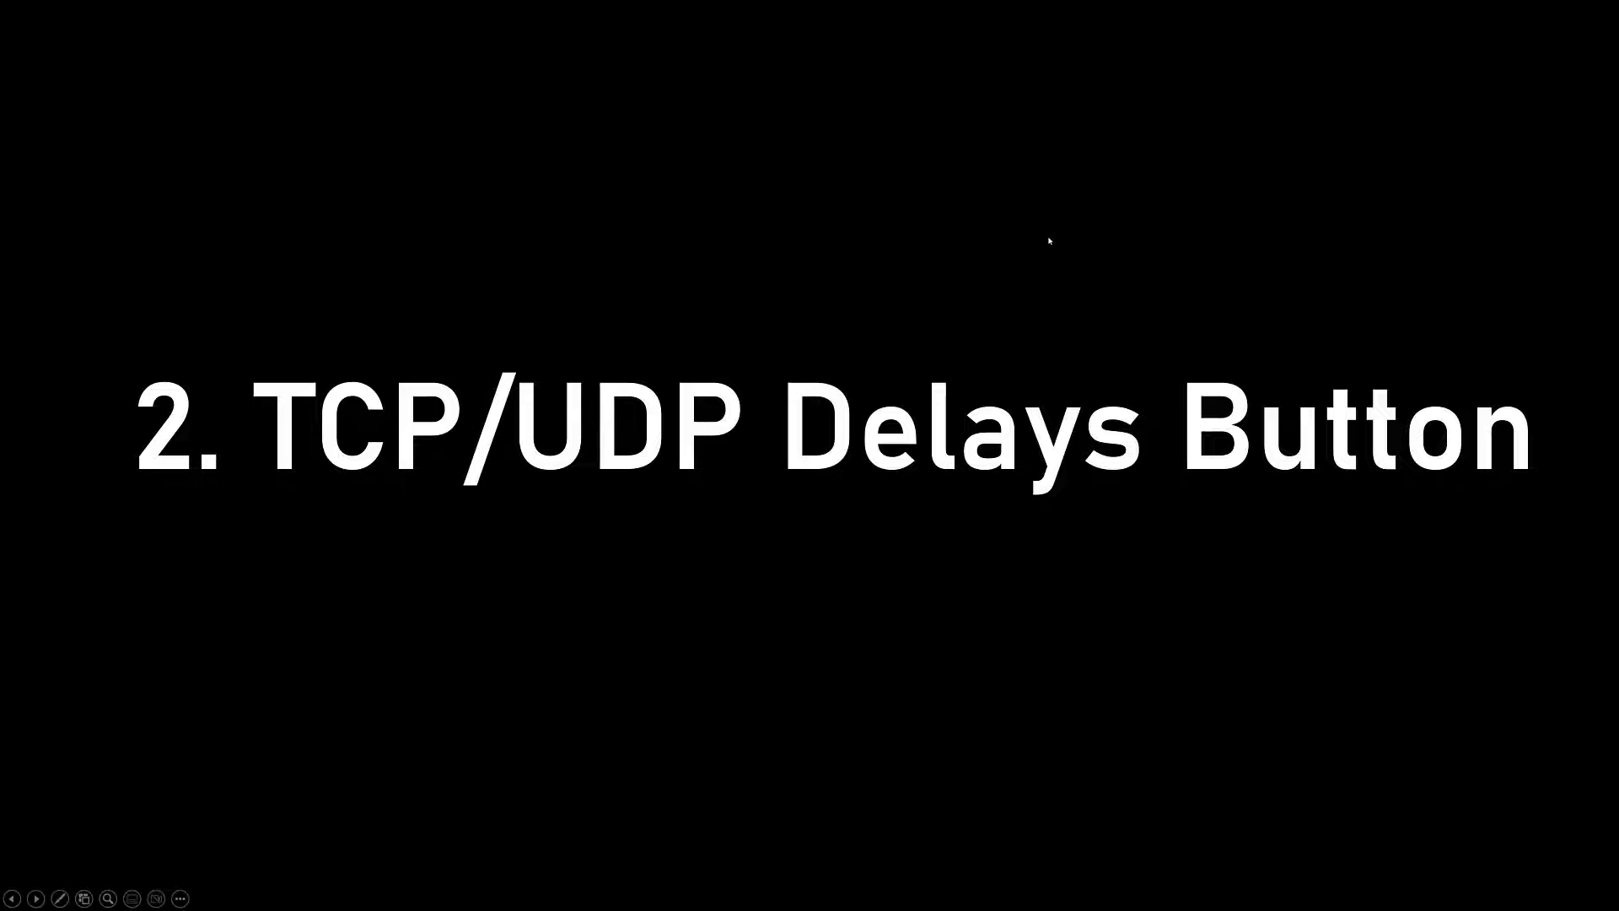
{"action": "key", "text": "alt+Tab"}
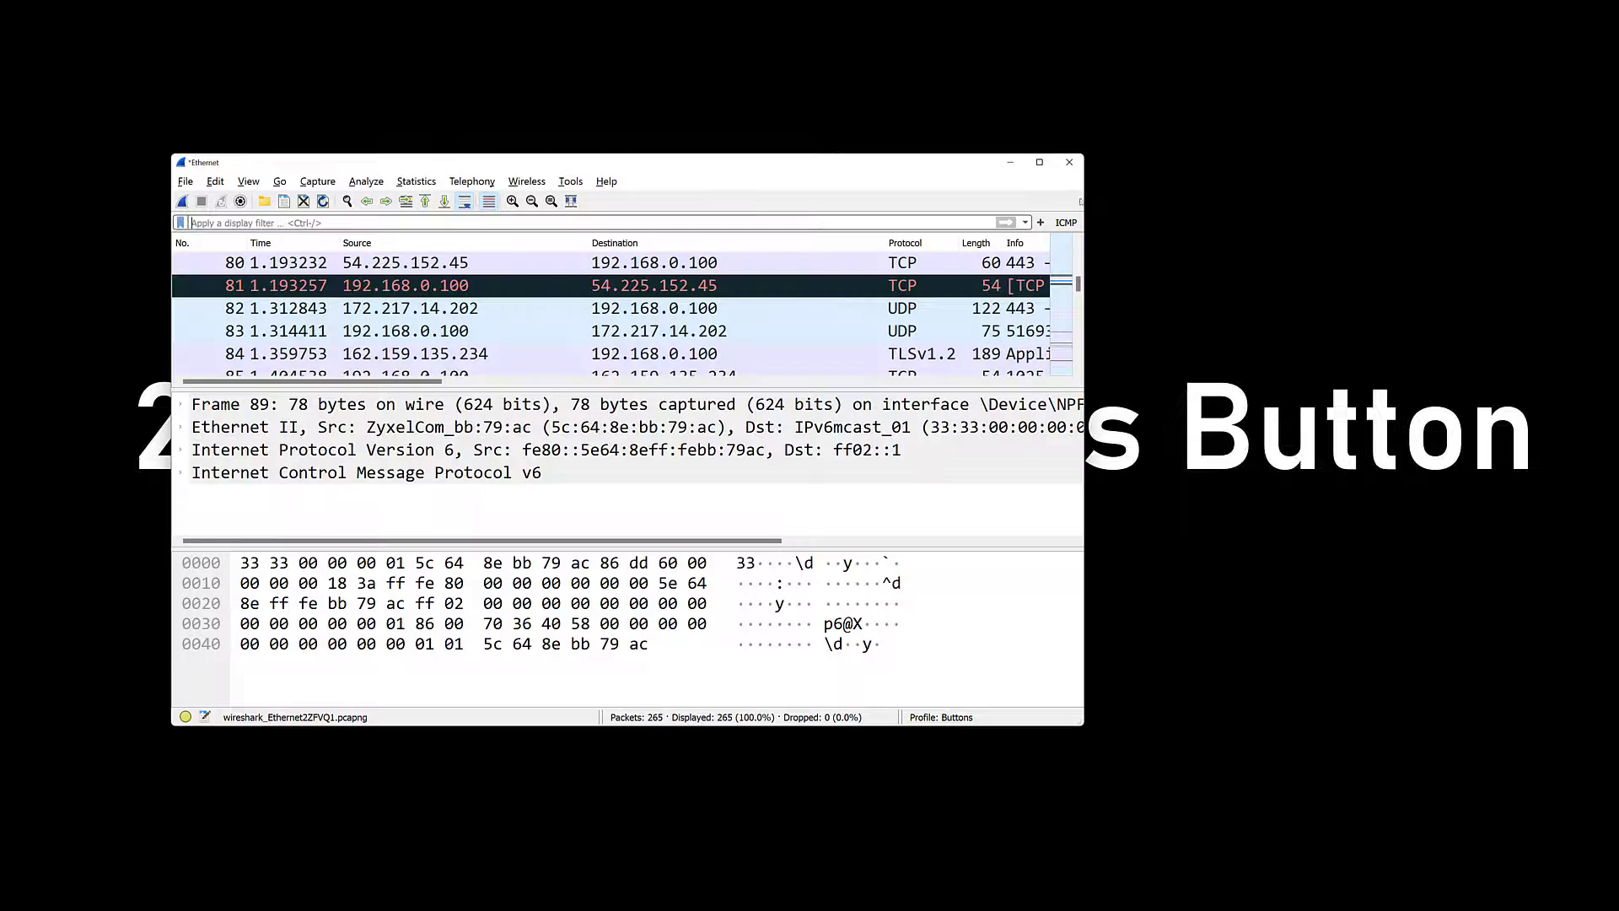
{"action": "left_click", "coordinate": [1040, 162]}
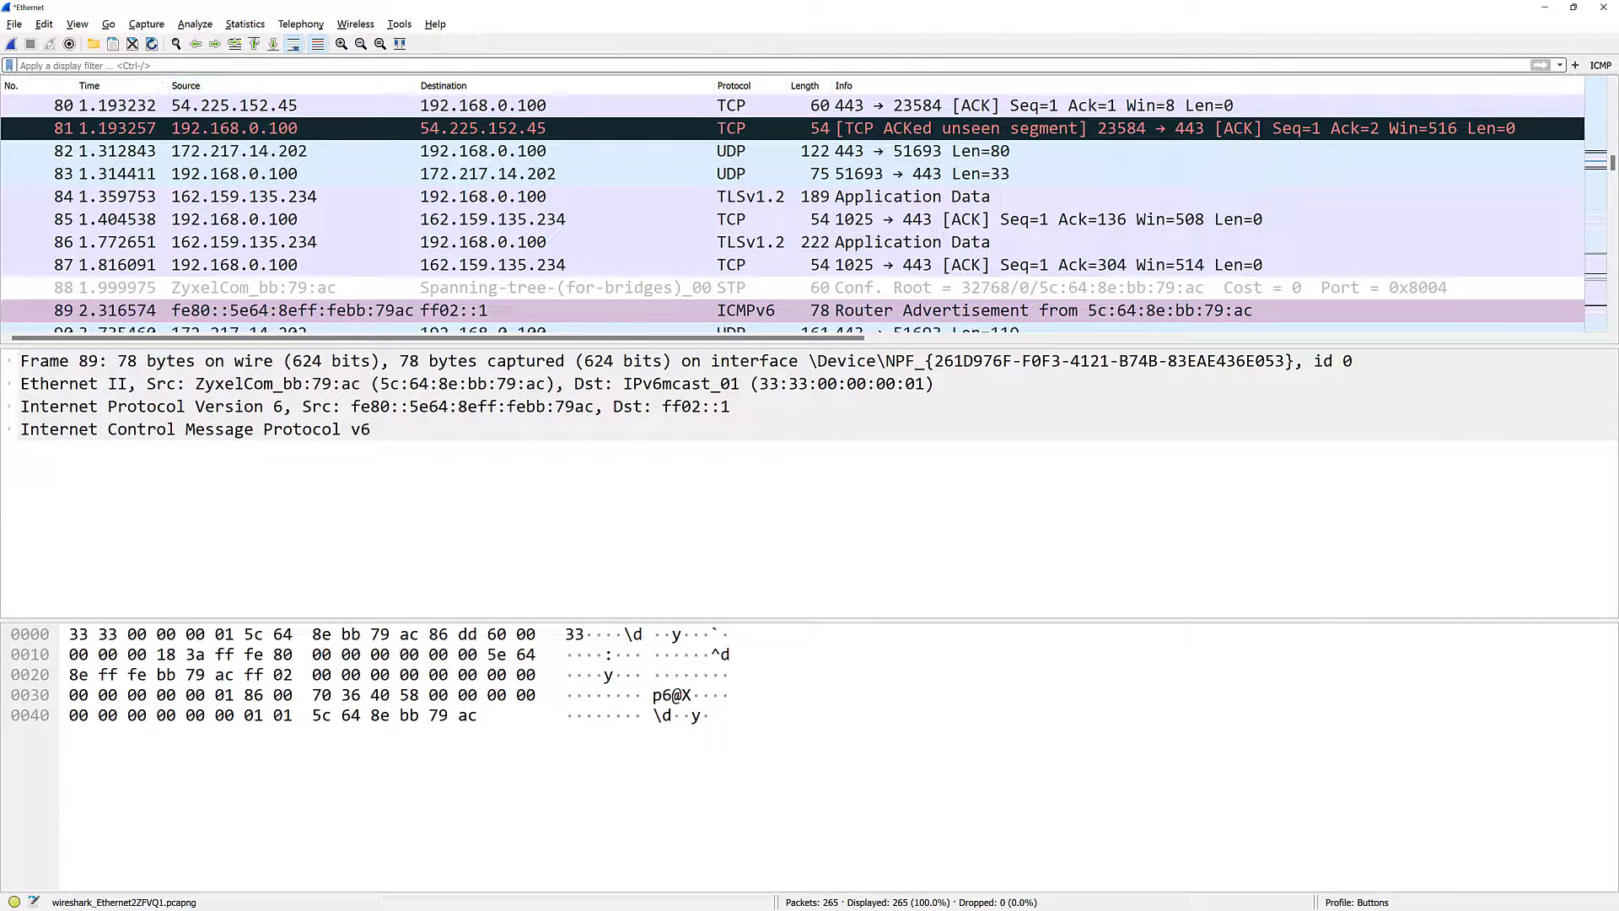
Go to the start of the capture and expand the User Datagram Protocol timestamps of packet 2.
{"action": "left_click", "coordinate": [254, 43]}
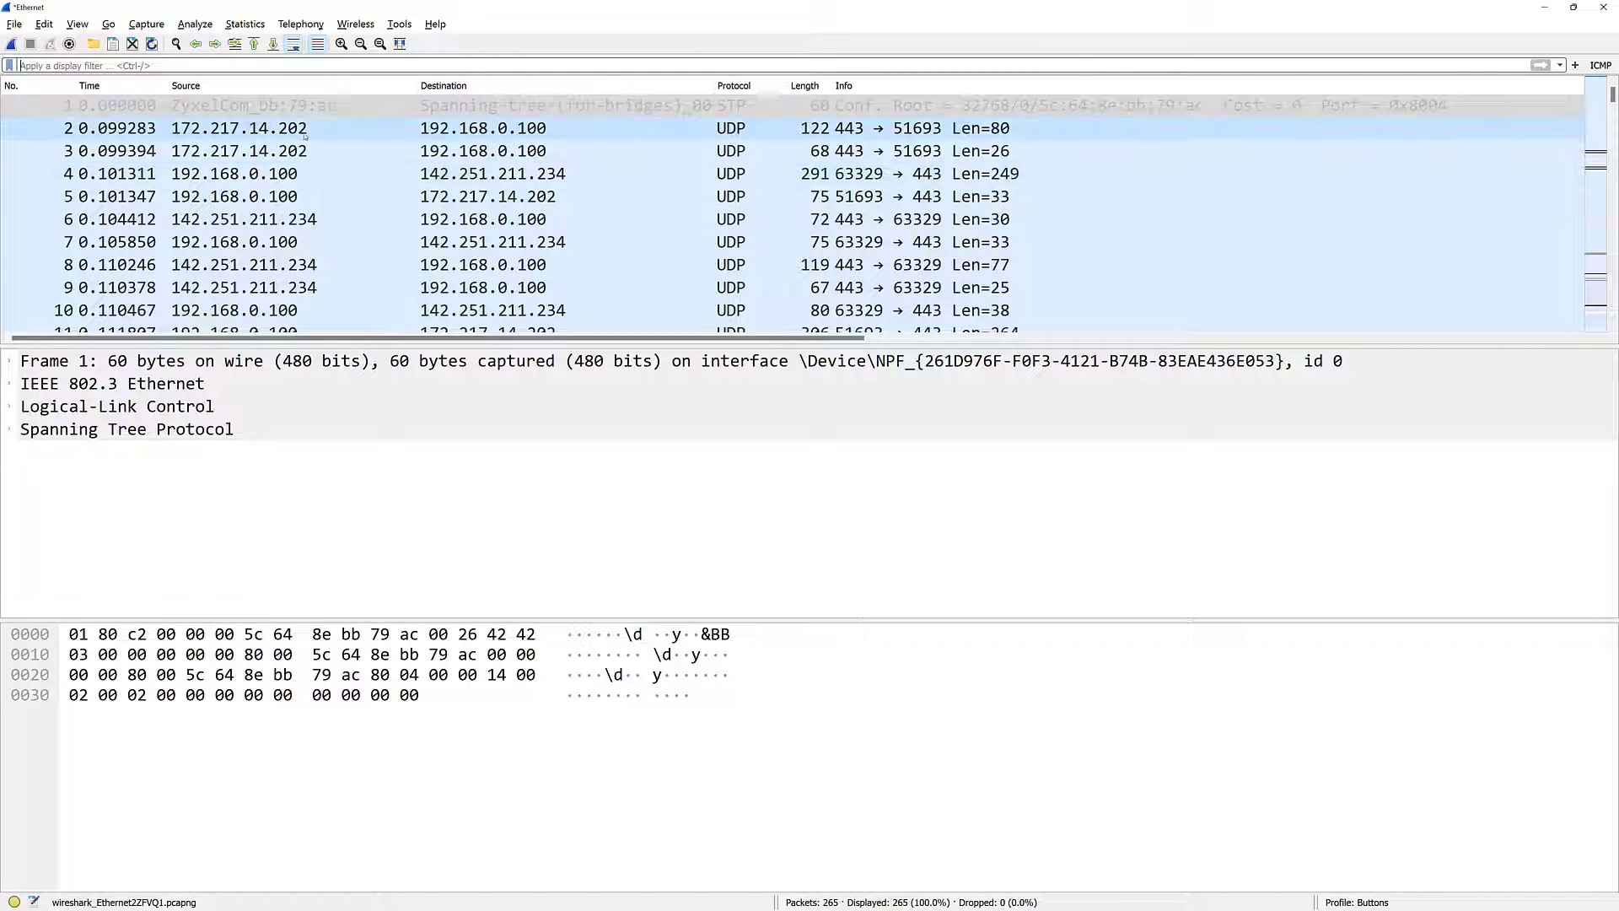
{"action": "left_click", "coordinate": [506, 129]}
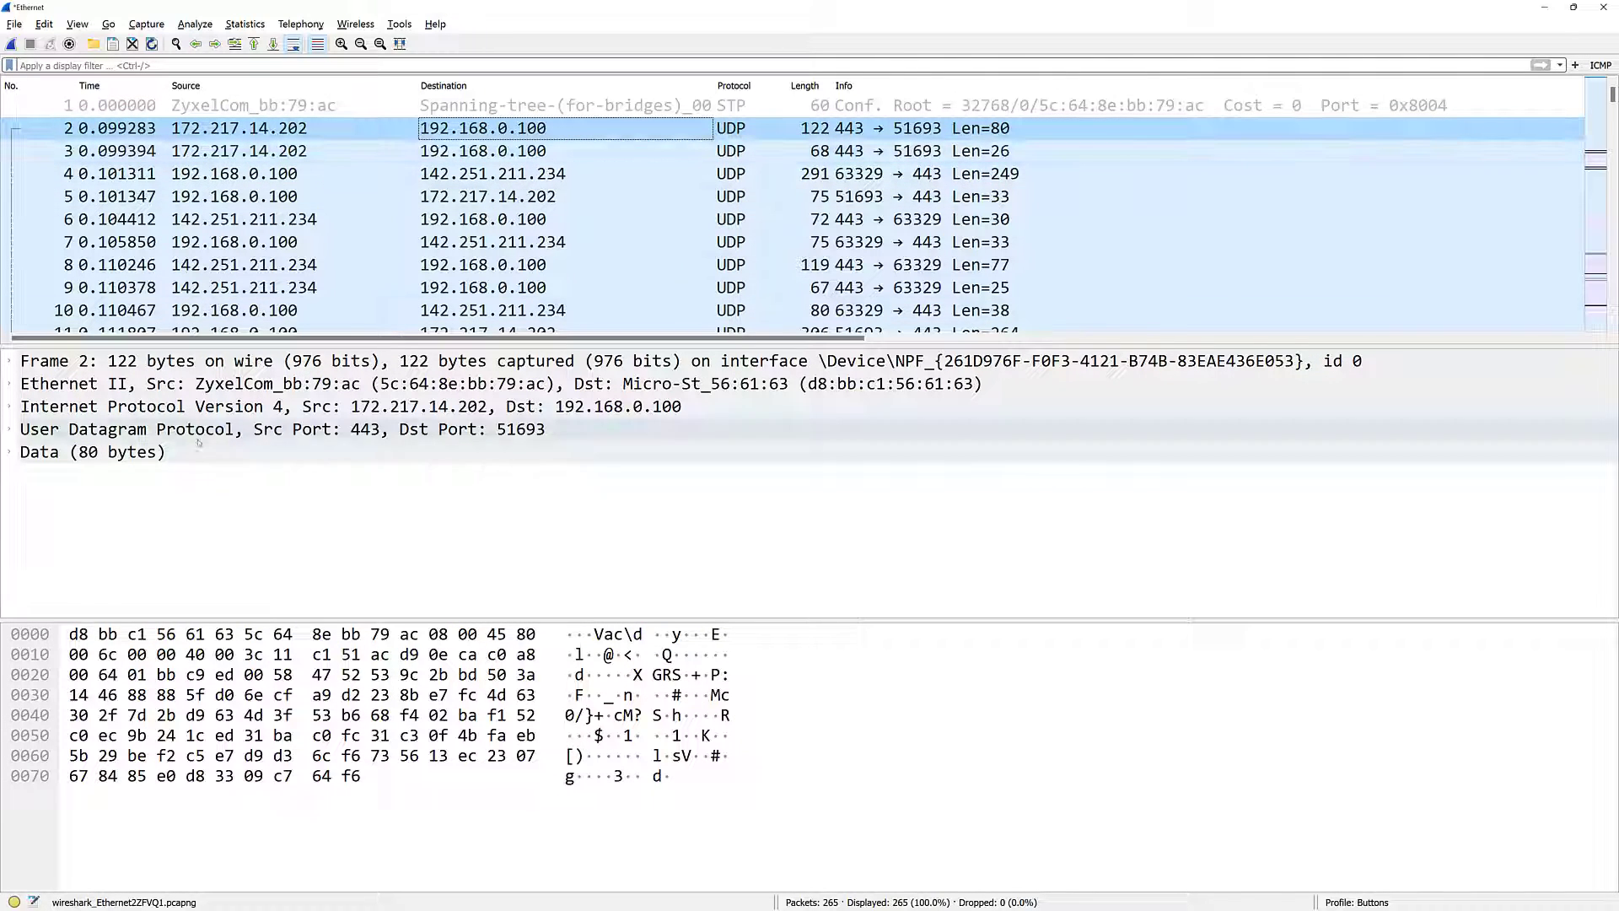
{"action": "left_click", "coordinate": [9, 431]}
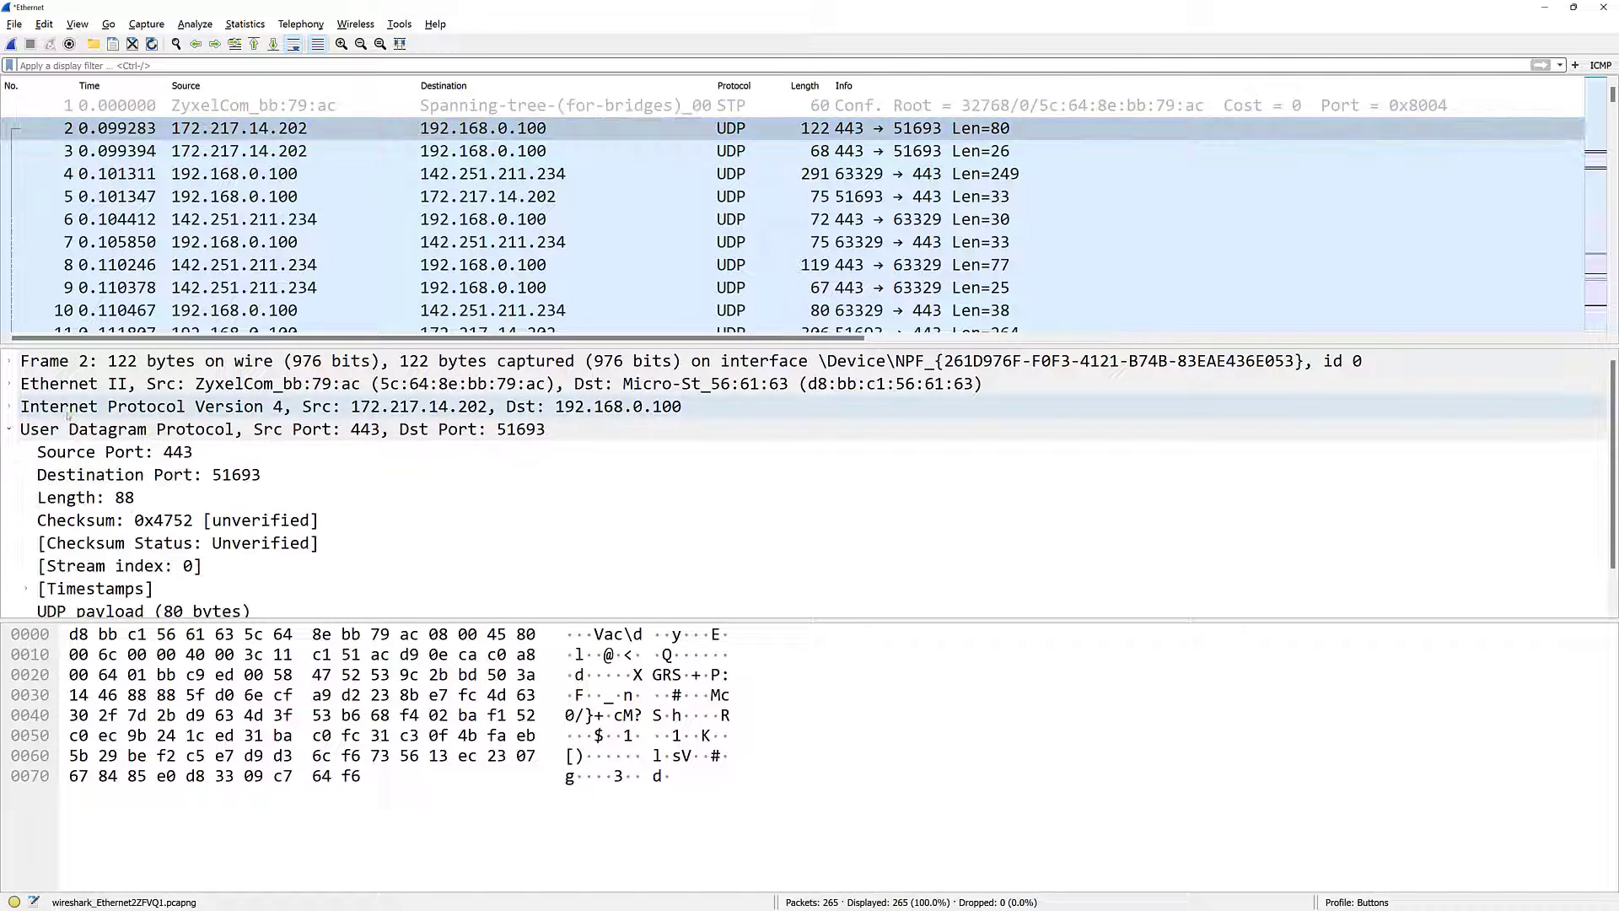
{"action": "scroll", "coordinate": [401, 541], "scroll_direction": "down", "scroll_amount": 1}
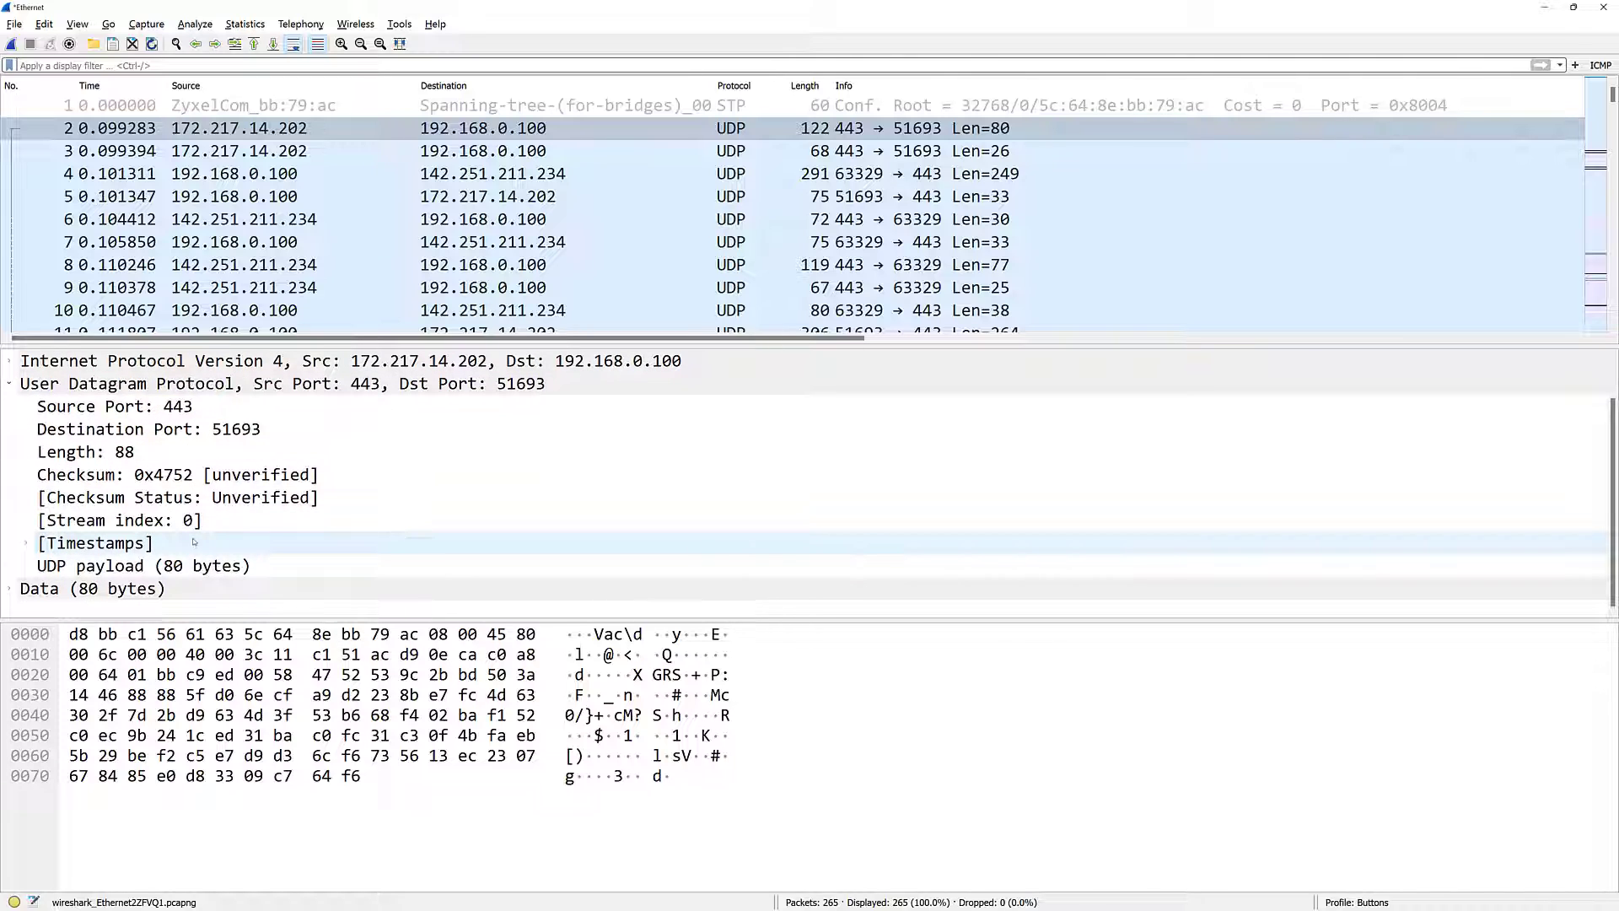
{"action": "left_click", "coordinate": [42, 545]}
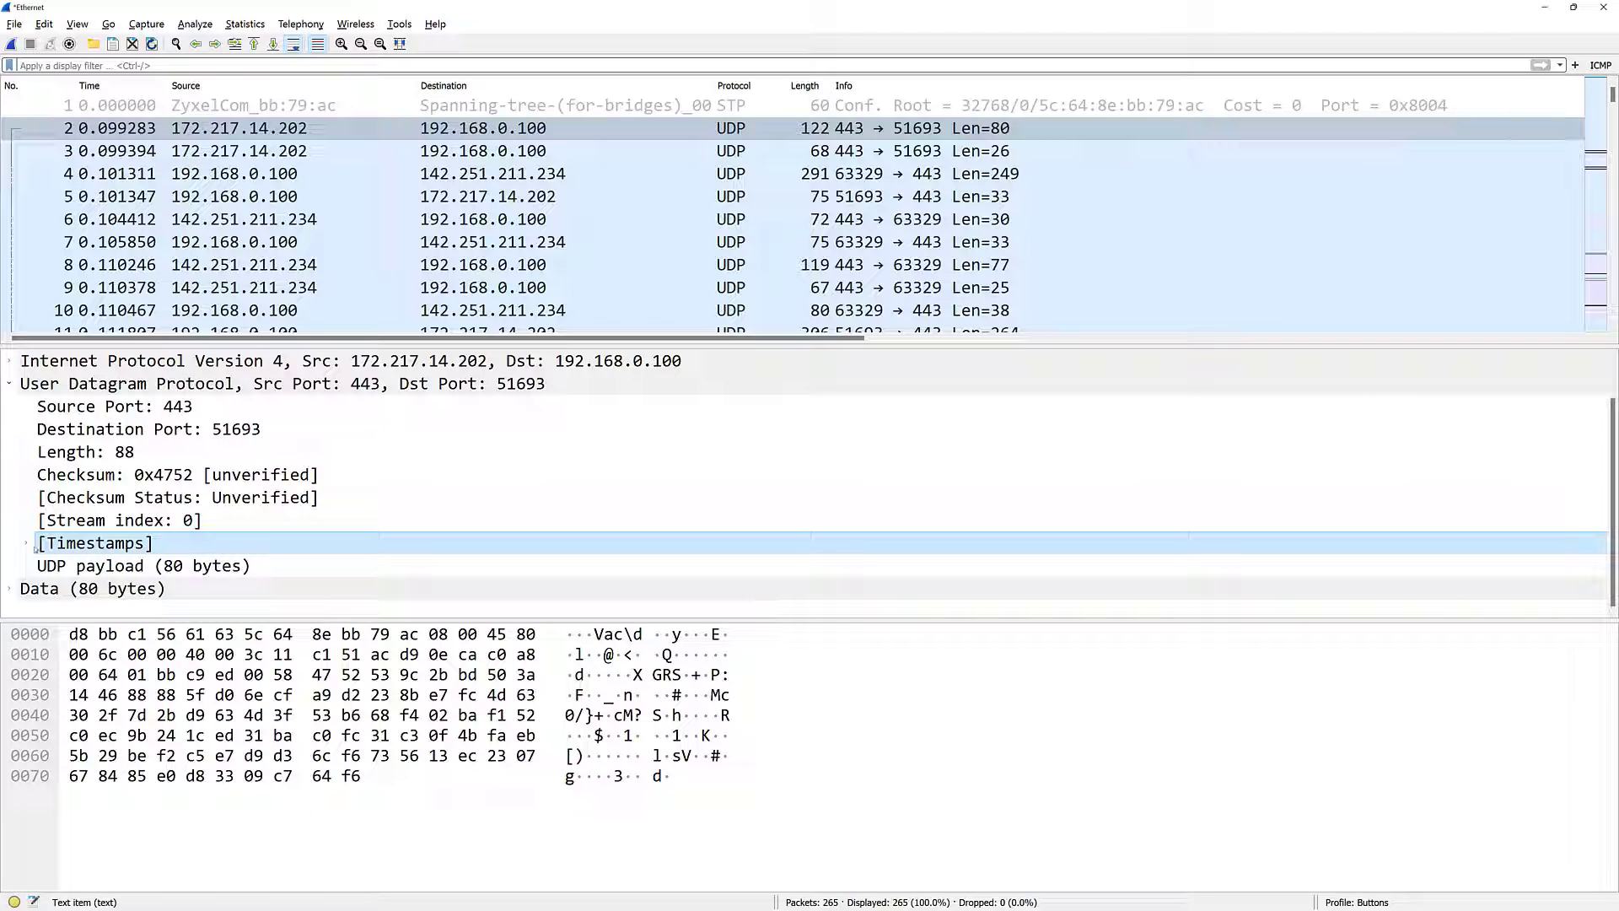
{"action": "left_click", "coordinate": [27, 545]}
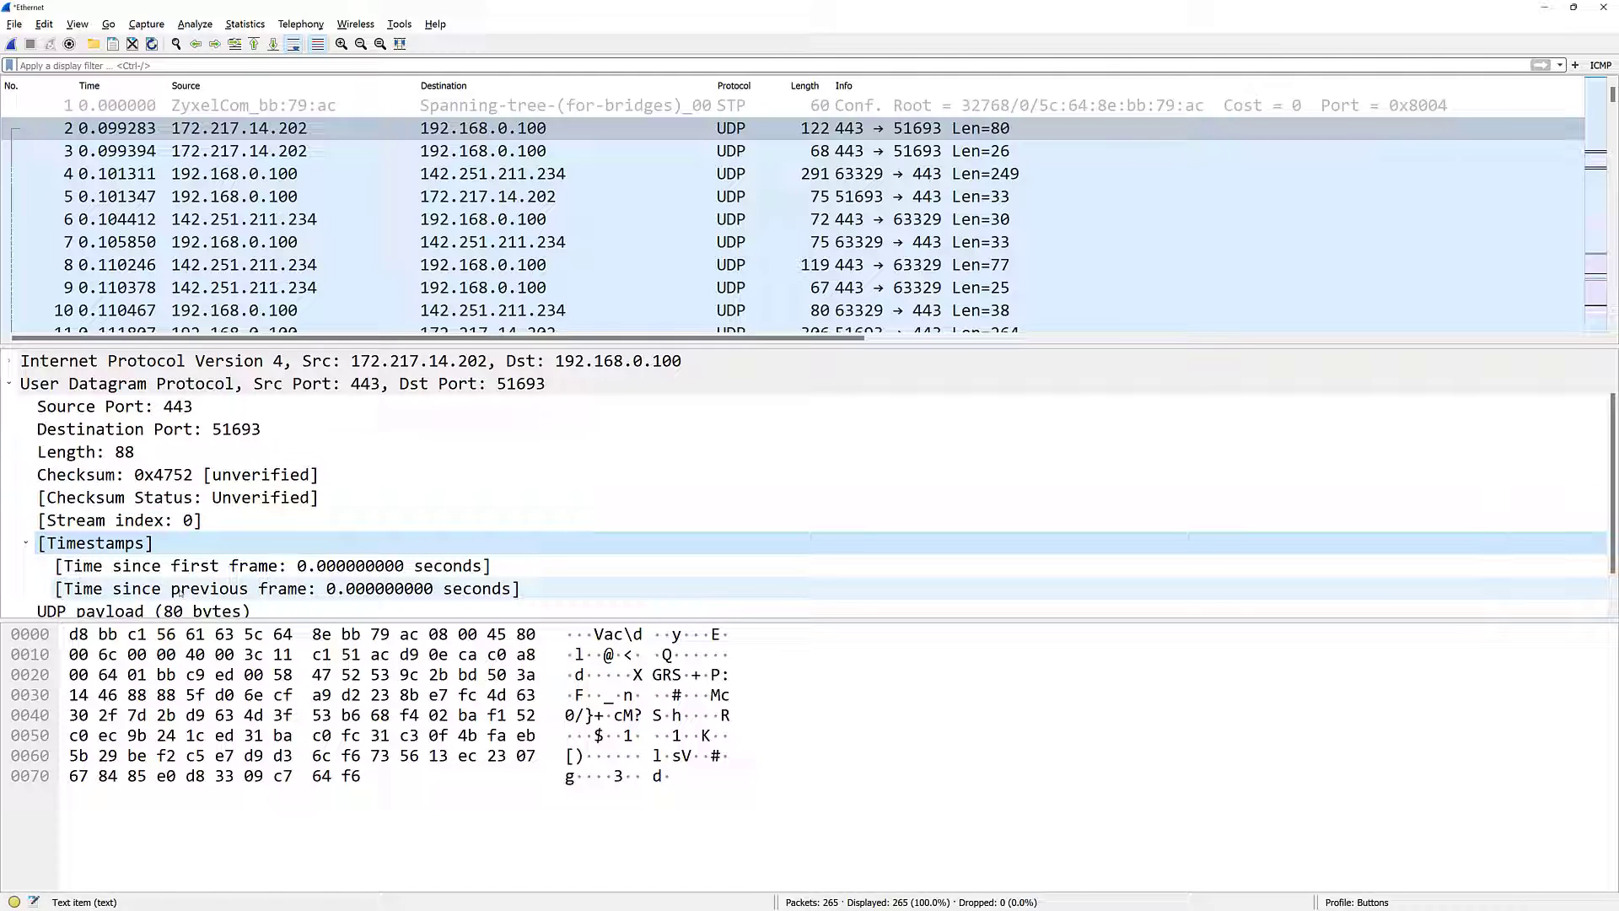
Build a display filter from the "Time since previous frame" field and change its condition to "udp.time_delta > .250".
{"action": "left_click", "coordinate": [182, 590]}
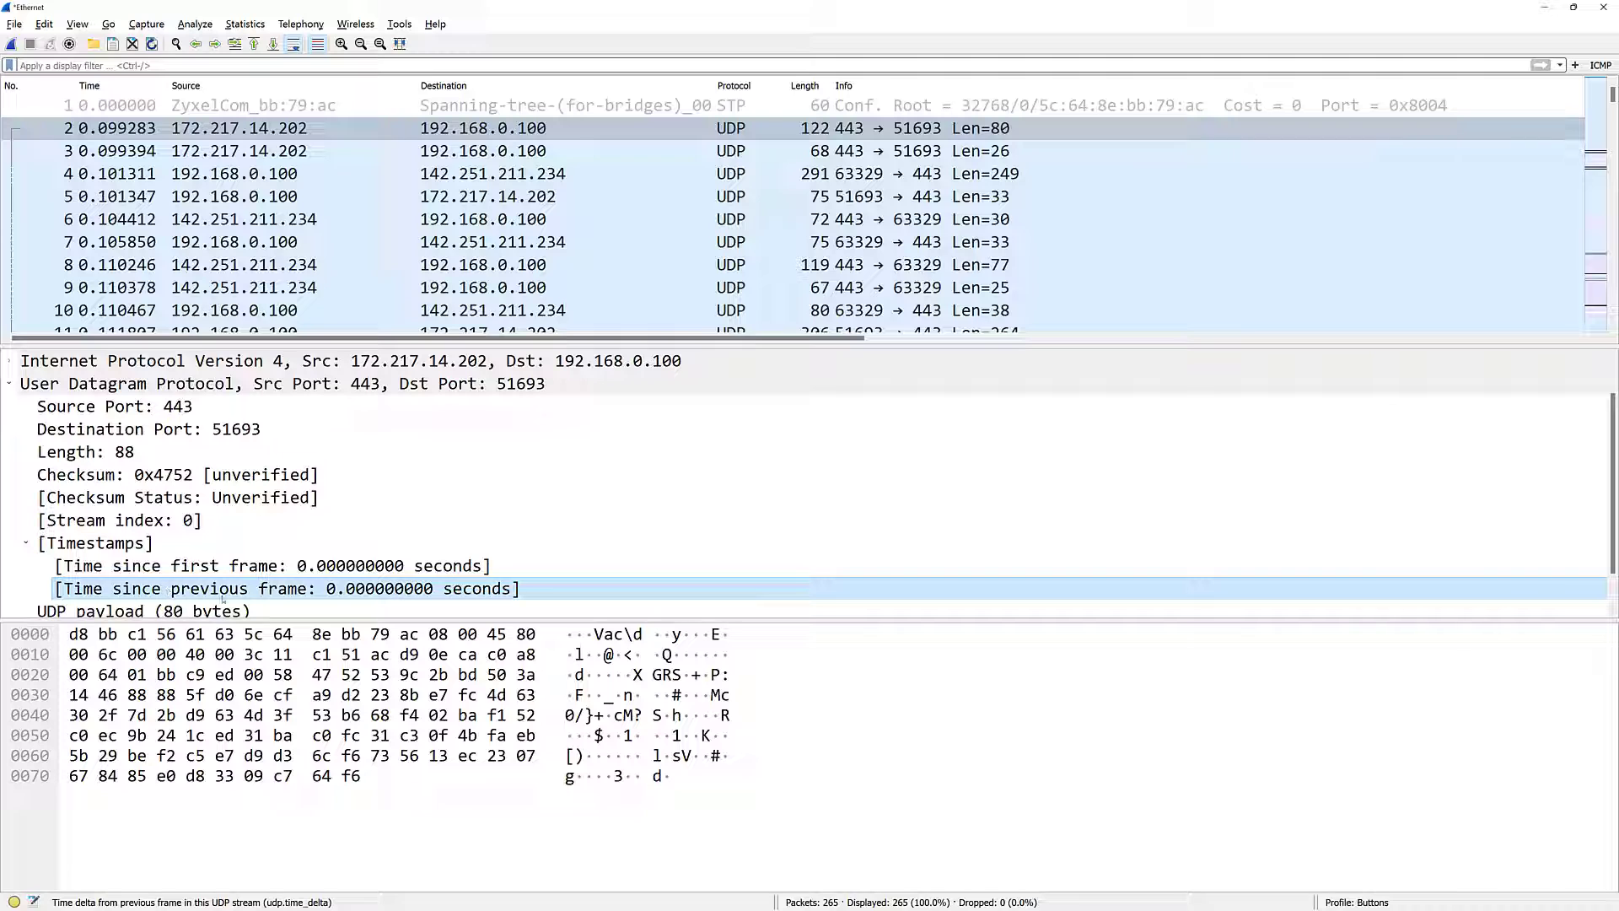
{"action": "left_click_drag", "start_coordinate": [251, 593], "coordinate": [97, 65]}
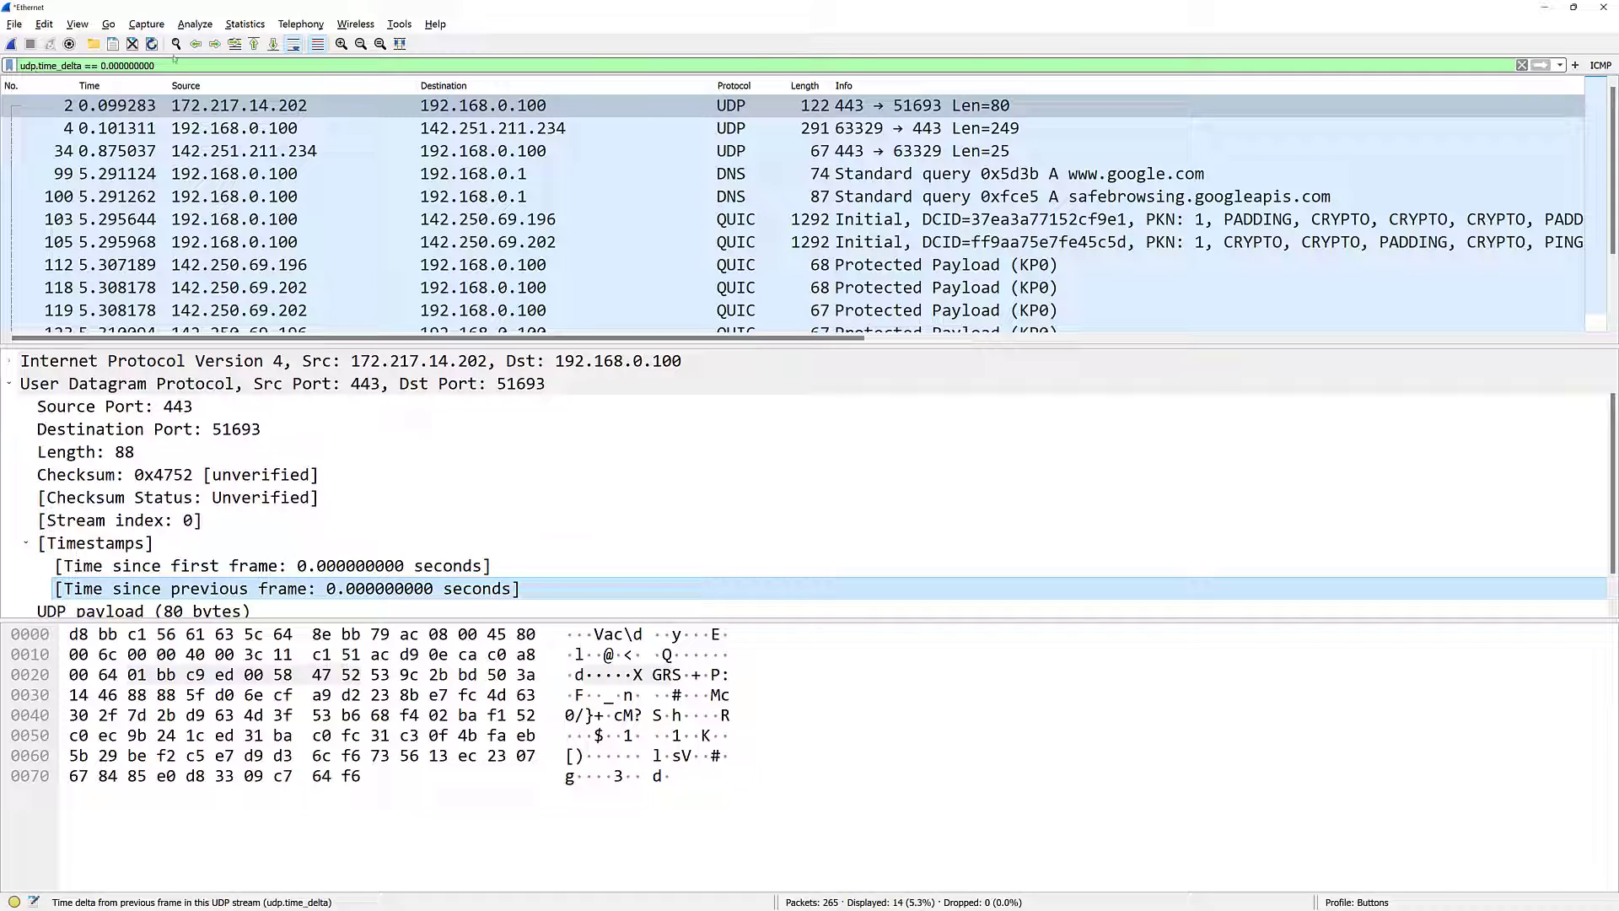
{"action": "left_click_drag", "start_coordinate": [169, 65], "coordinate": [83, 65]}
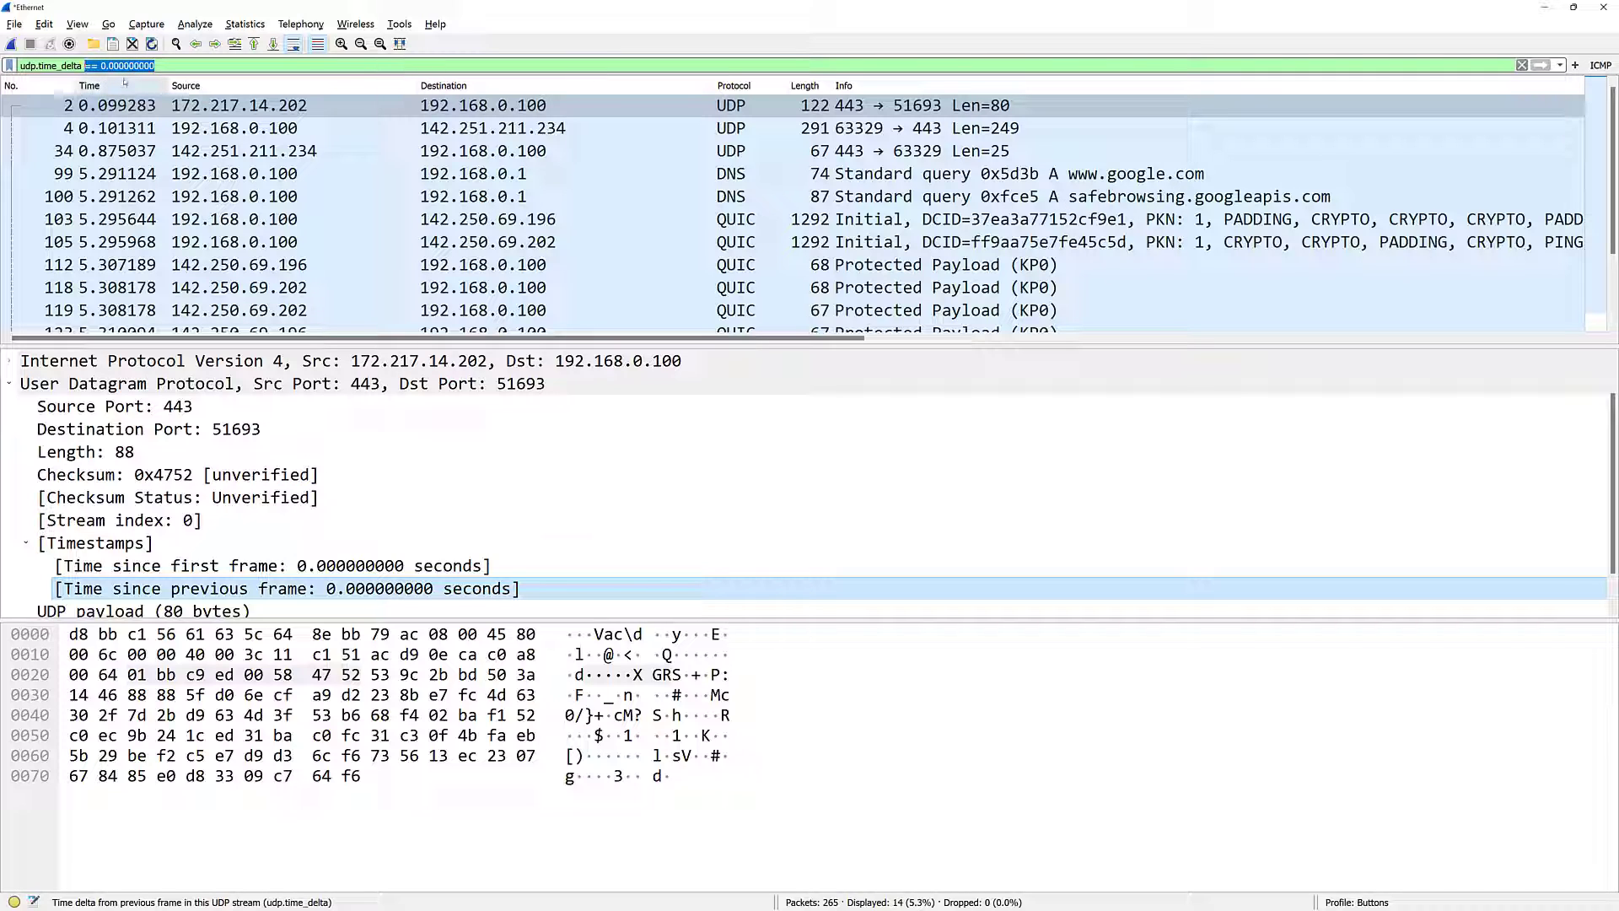
{"action": "type", "text": ">"}
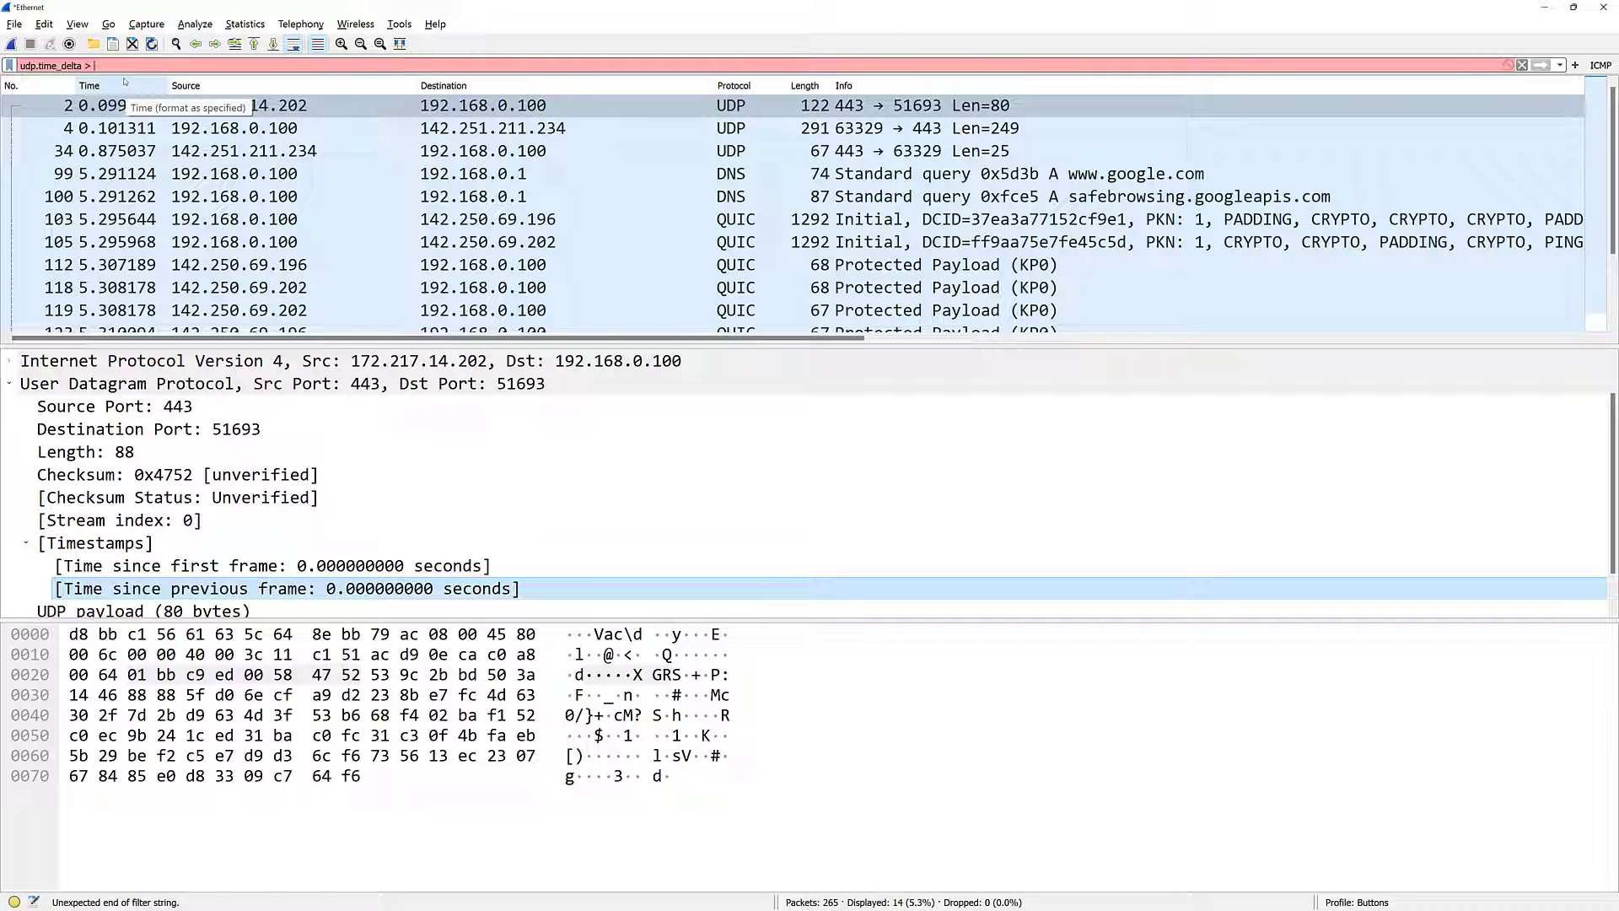
{"action": "type", "text": ".25"}
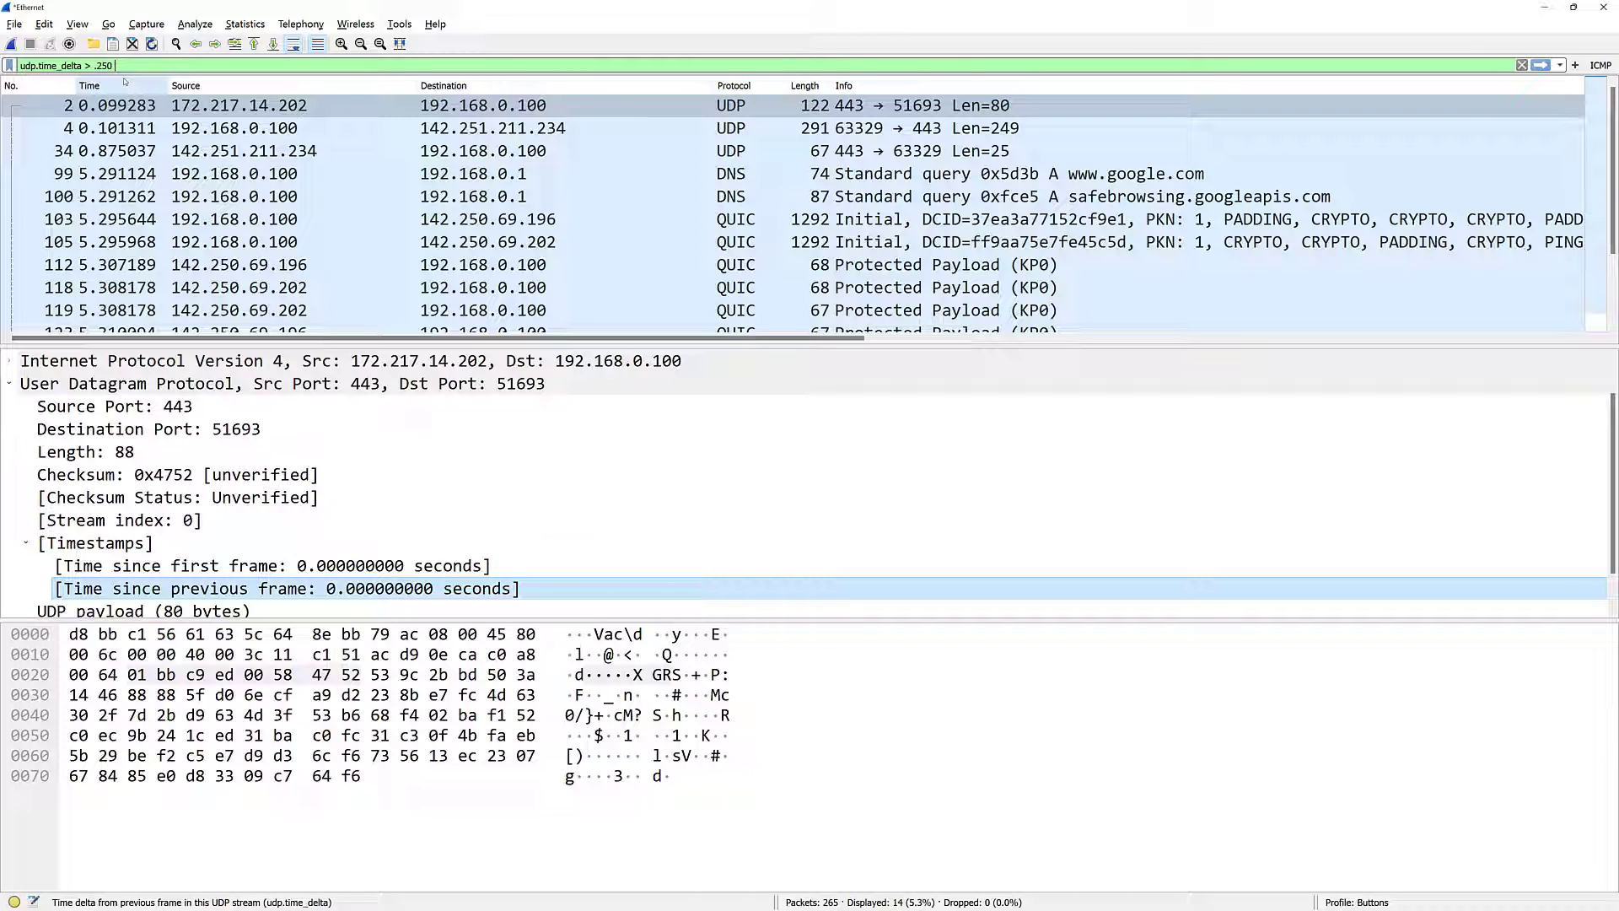
{"action": "scroll", "coordinate": [380, 191], "scroll_direction": "down", "scroll_amount": 2}
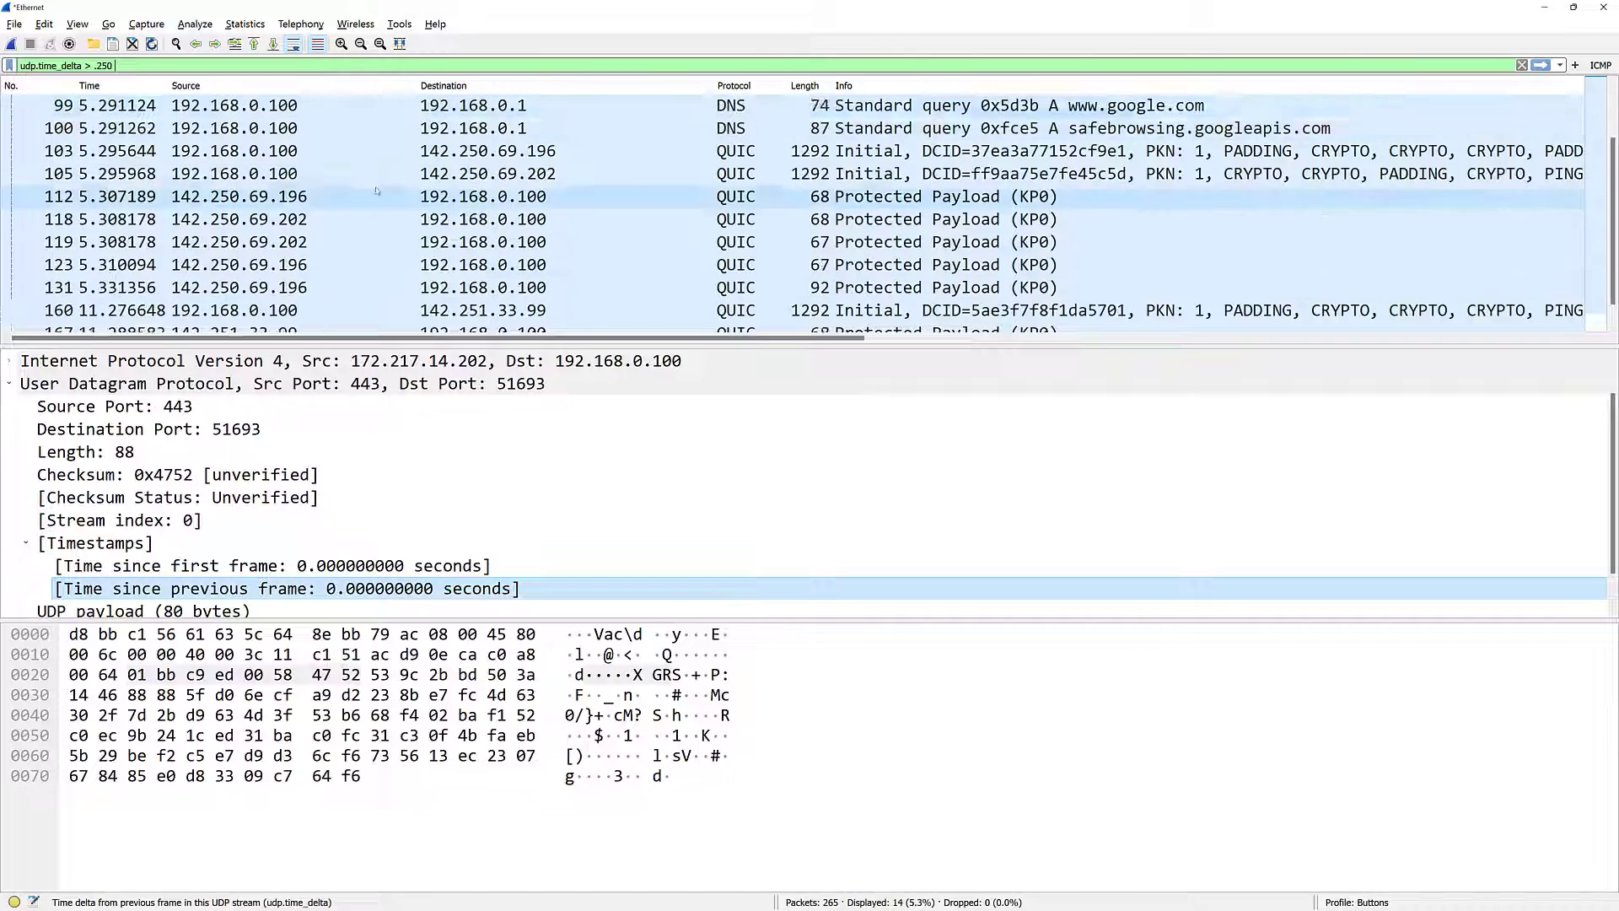
{"action": "scroll", "coordinate": [390, 206], "scroll_direction": "up", "scroll_amount": 2}
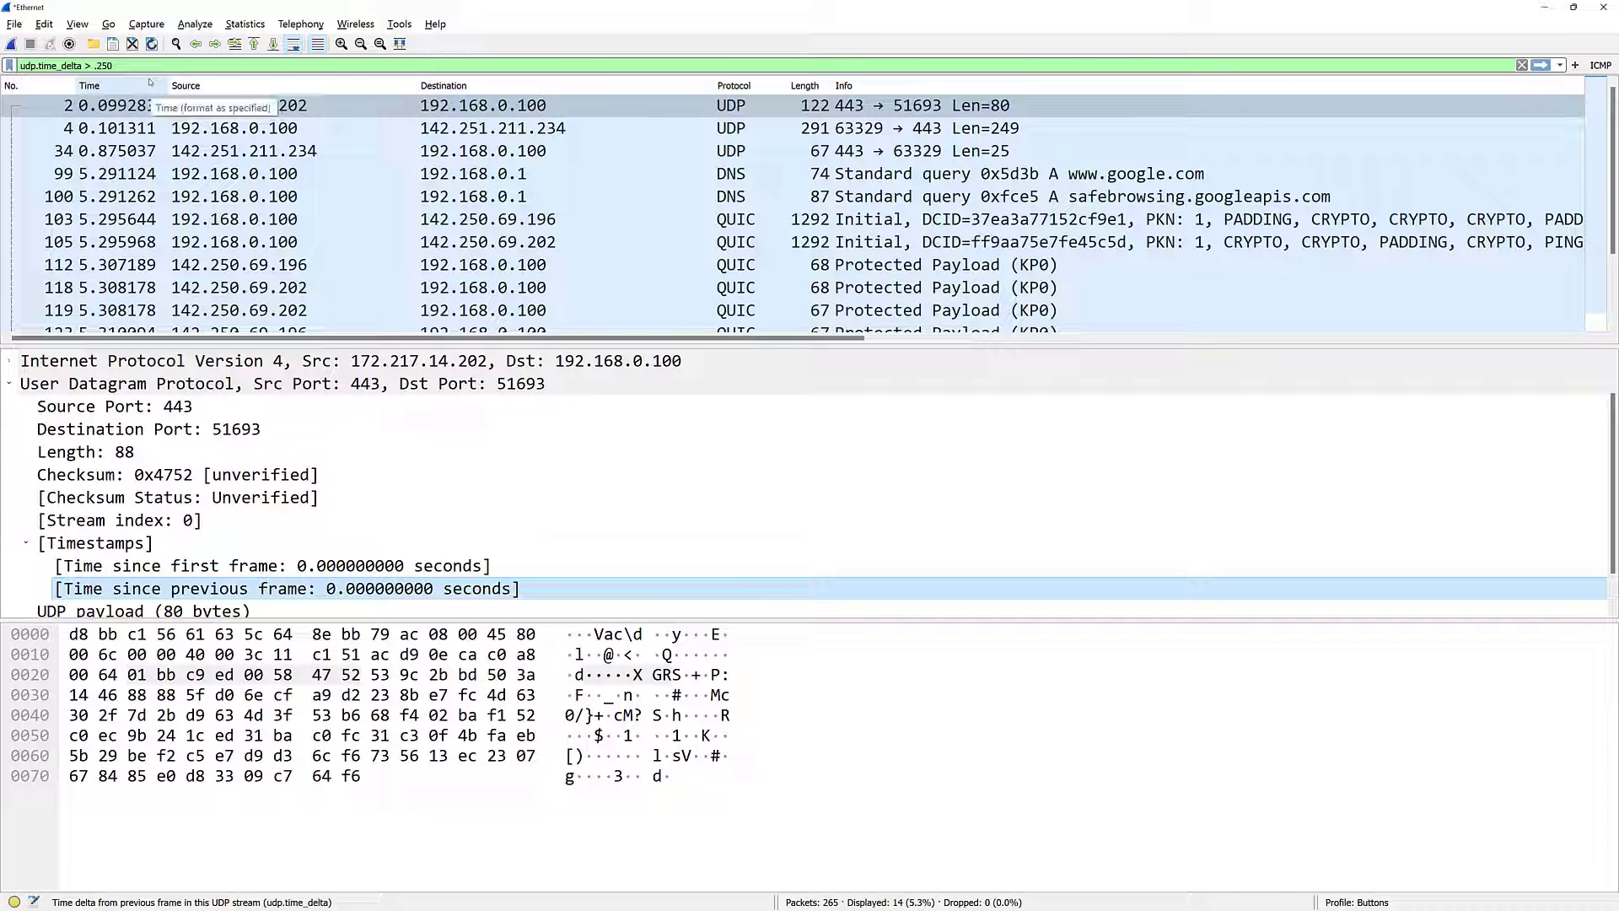
Extend the UDP delay filter with the alternative condition "|| tcp.time_delta > .250".
{"action": "type", "text": "|| tcp"}
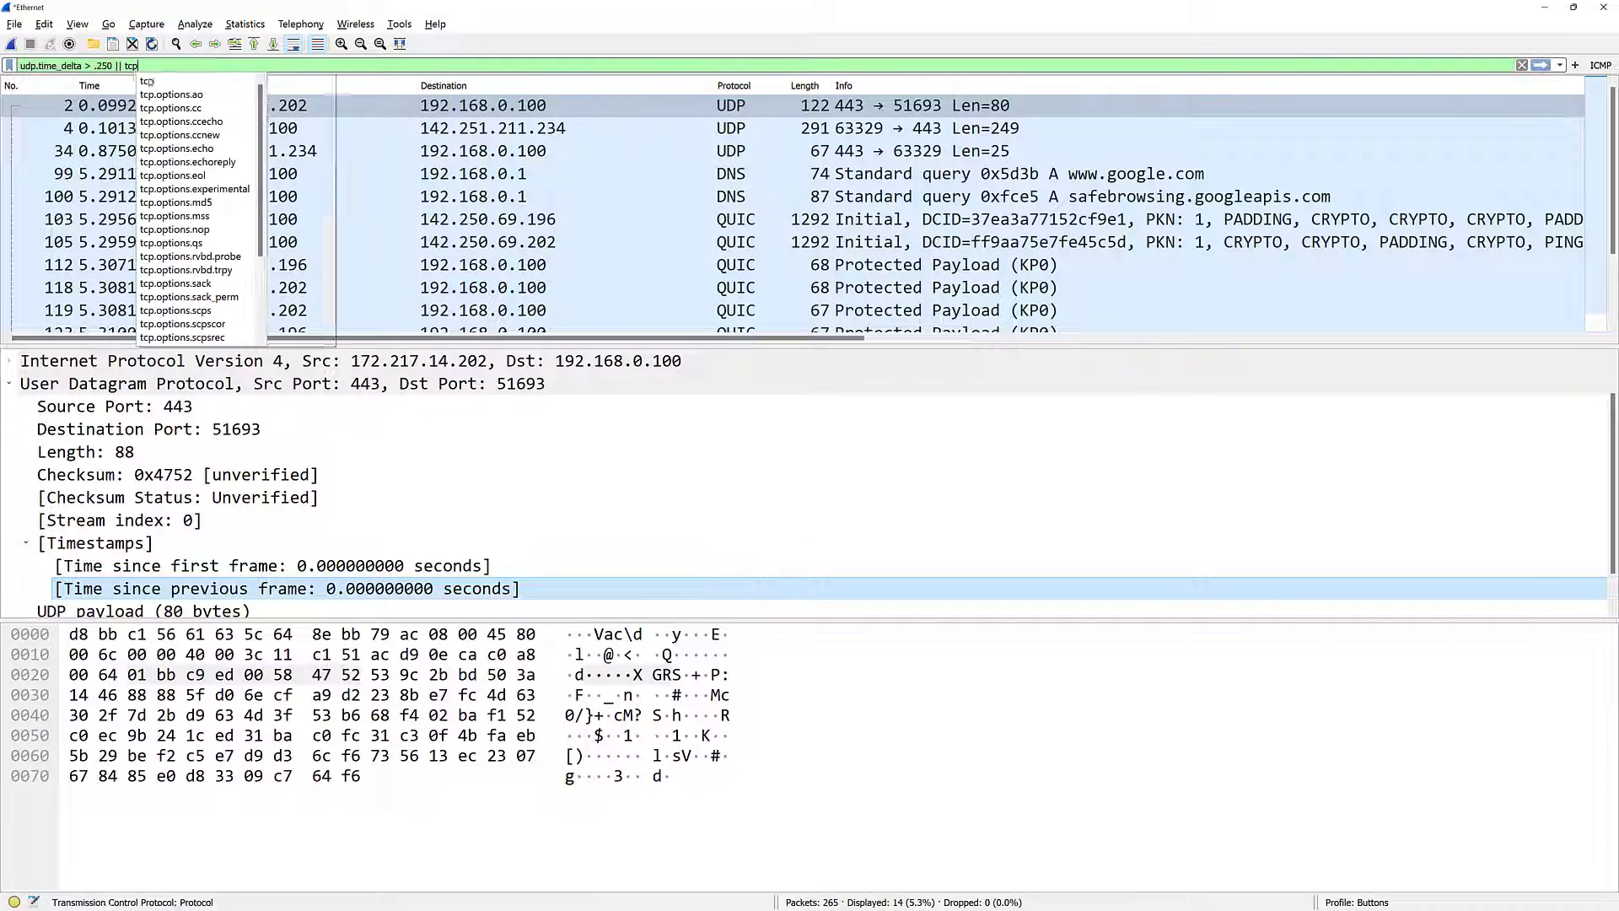
{"action": "type", "text": ".time_delta >"}
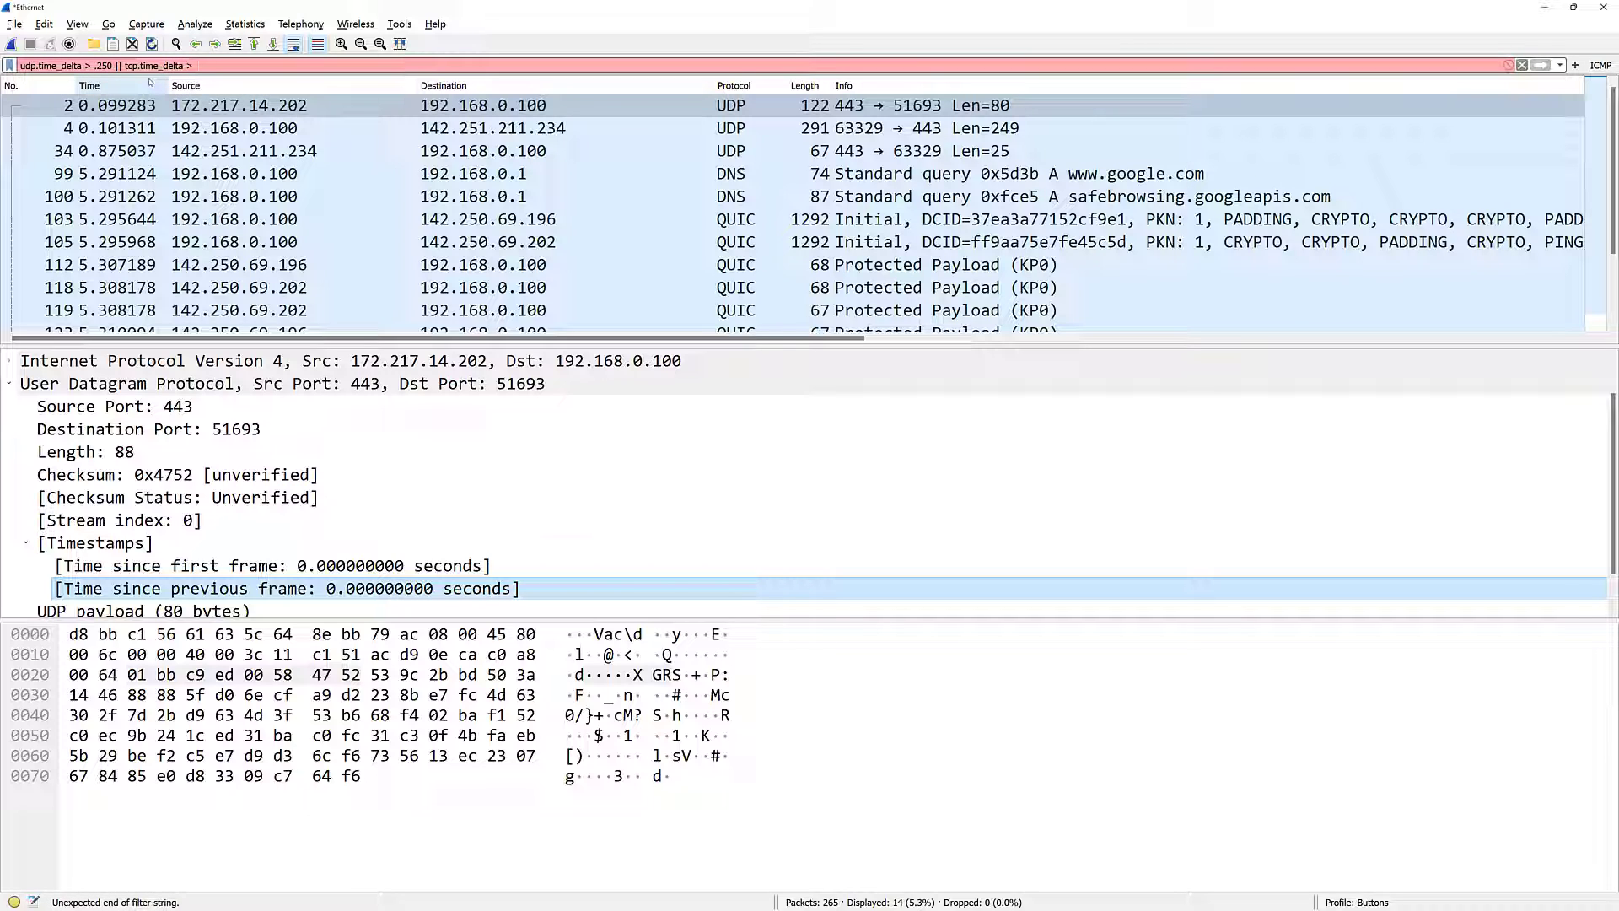
{"action": "type", "text": " .250"}
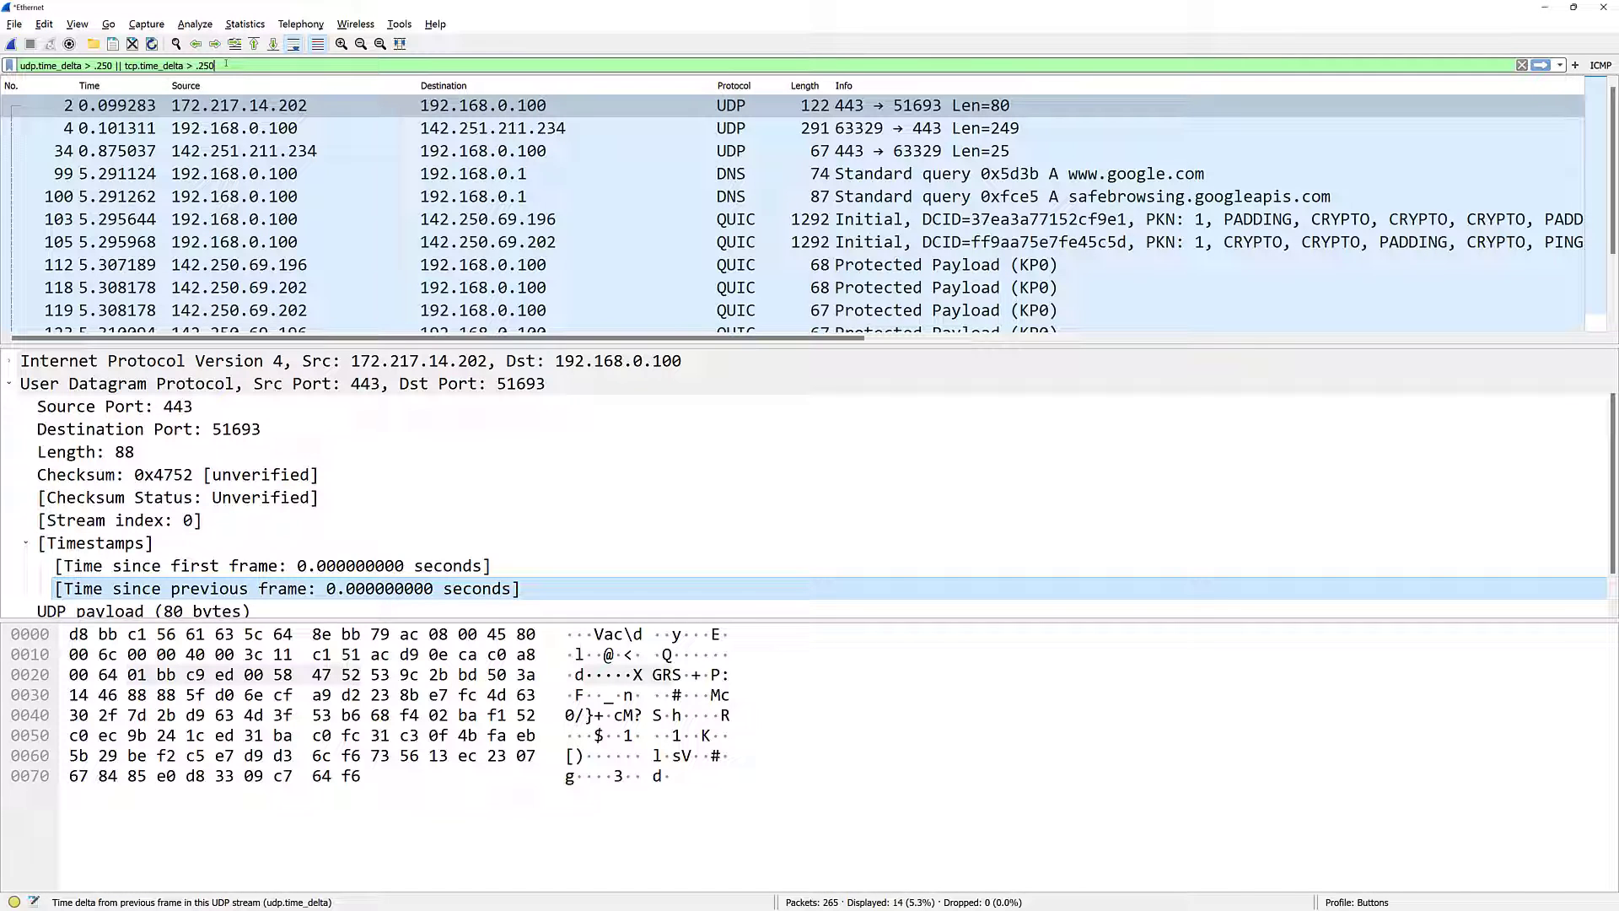
Save the combined delay filter as a button labelled "UDP/TCP delta .250" and apply it to the capture.
{"action": "left_click", "coordinate": [1574, 65]}
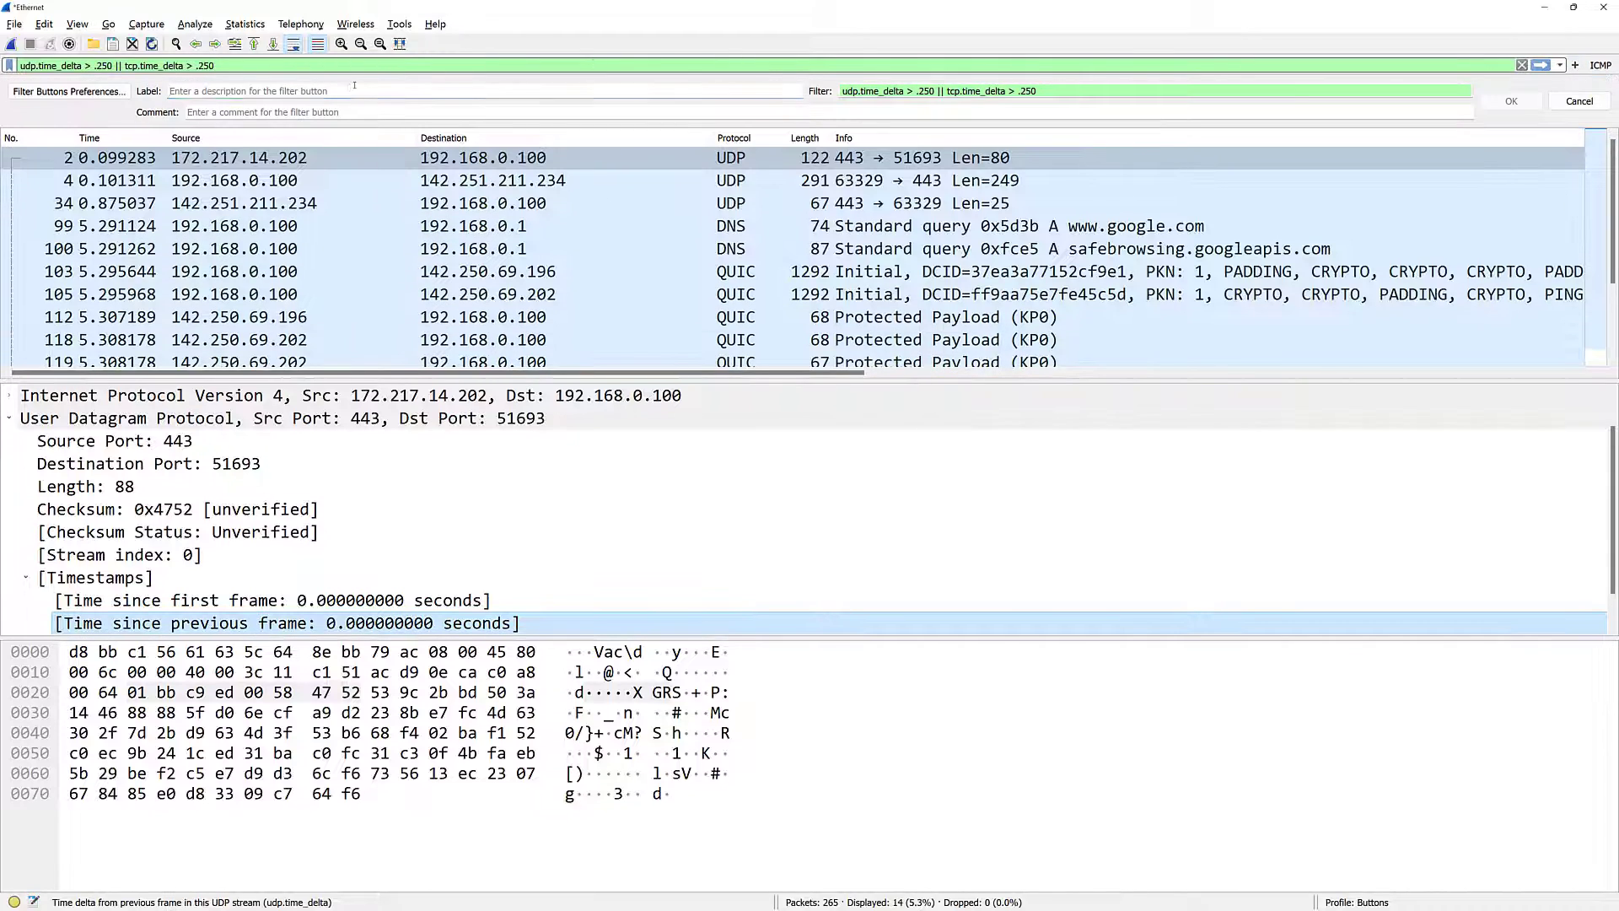
{"action": "type", "text": "UDP/T"}
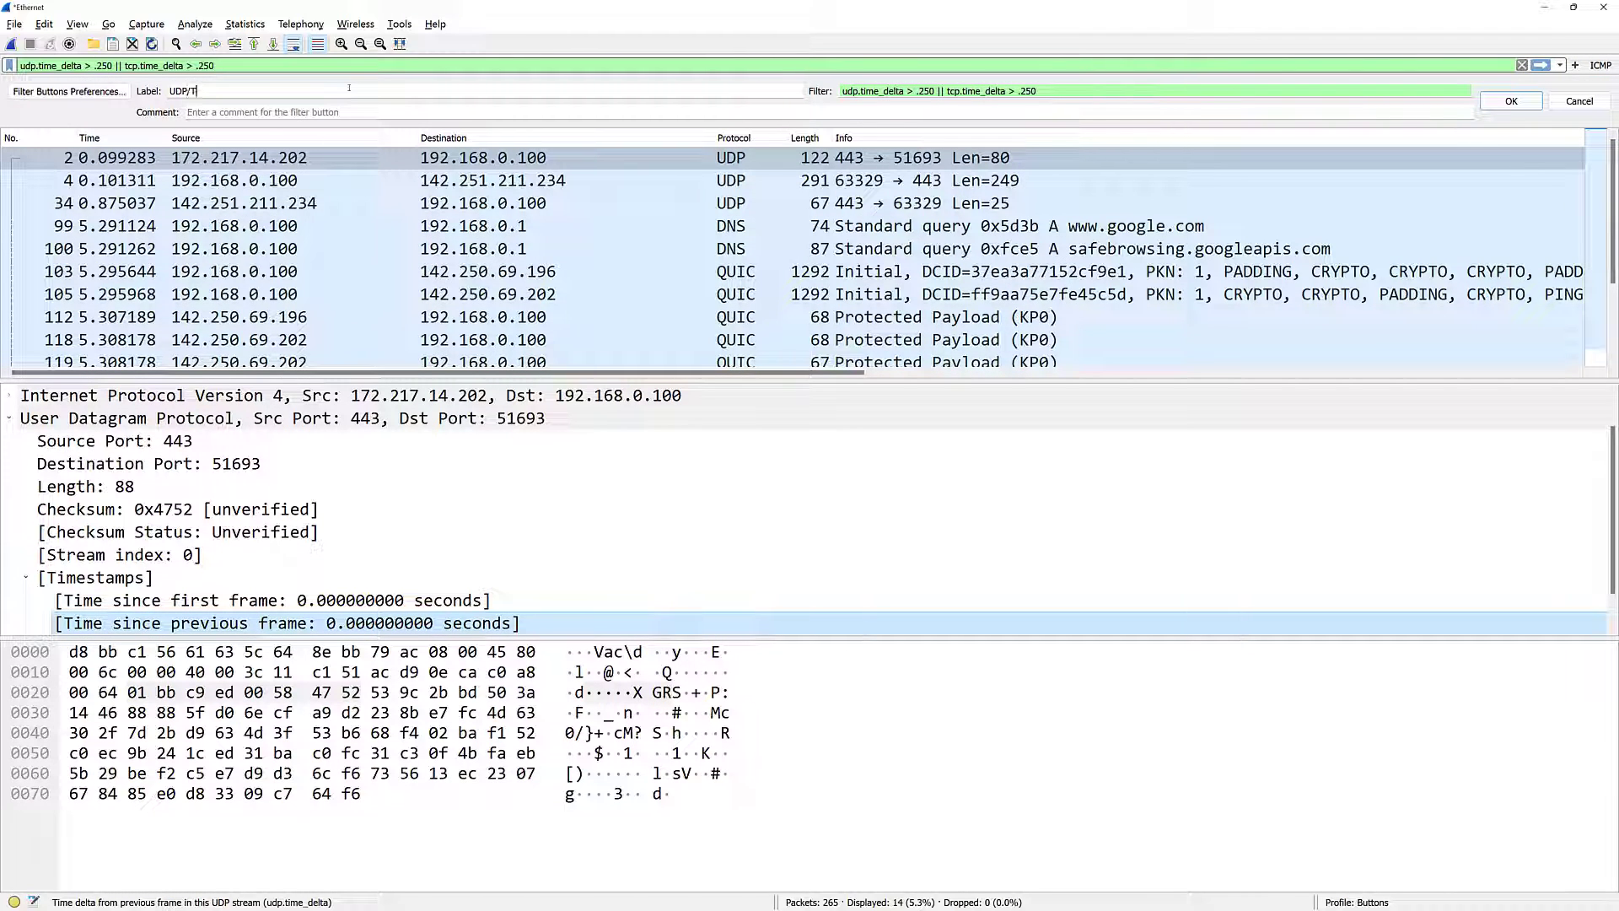
{"action": "type", "text": "CP delta .250"}
{"action": "left_click", "coordinate": [1534, 99]}
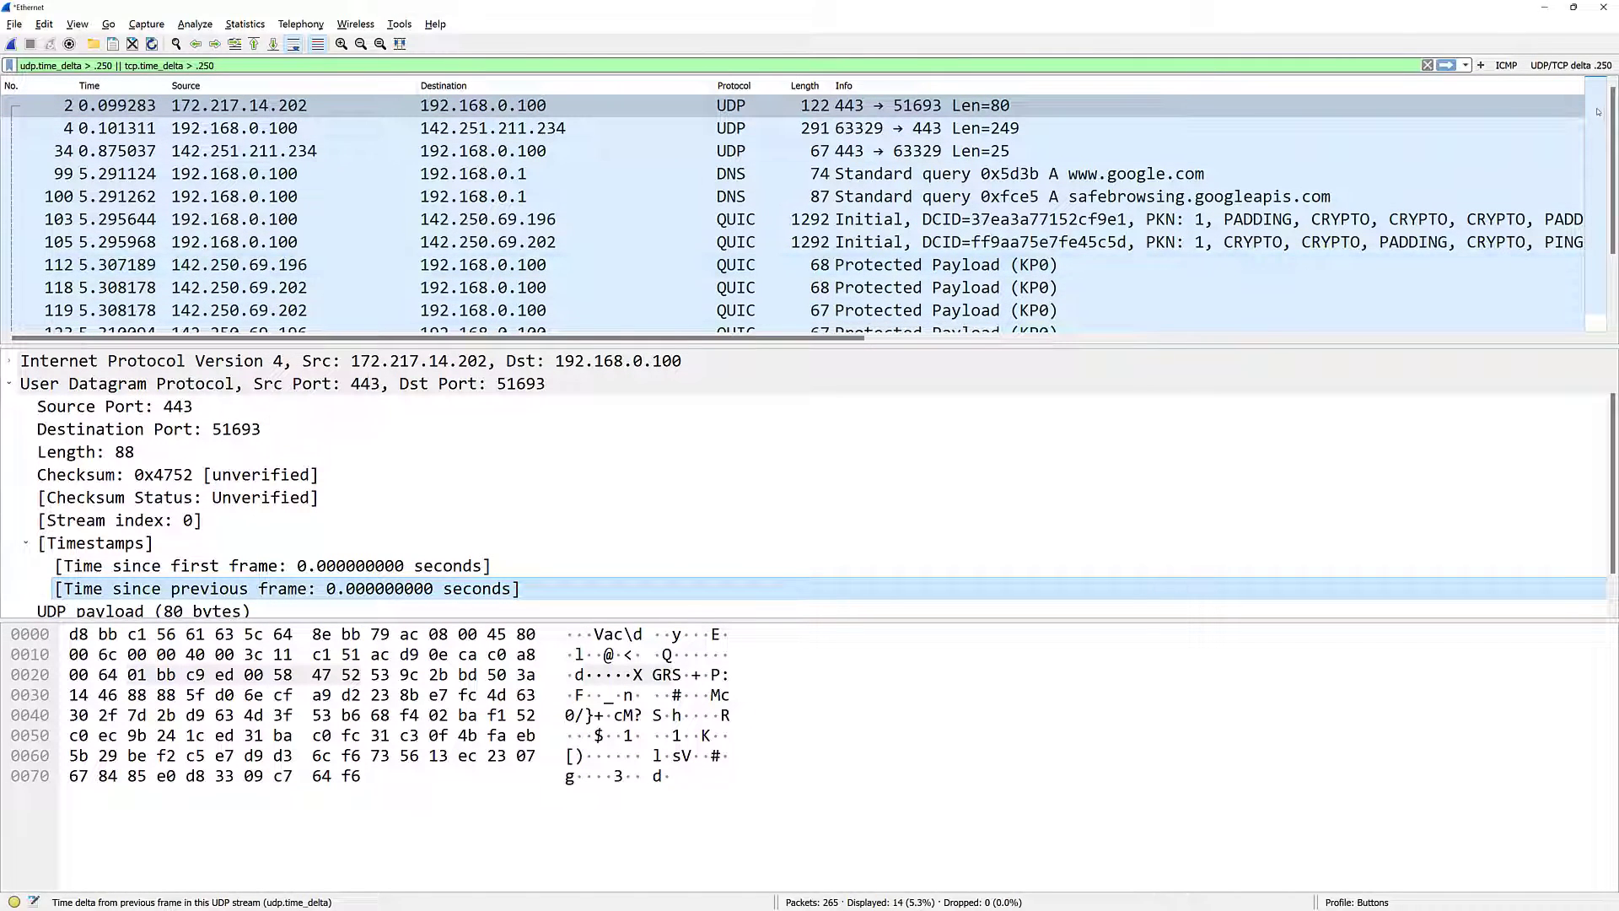
{"action": "left_click", "coordinate": [1568, 66]}
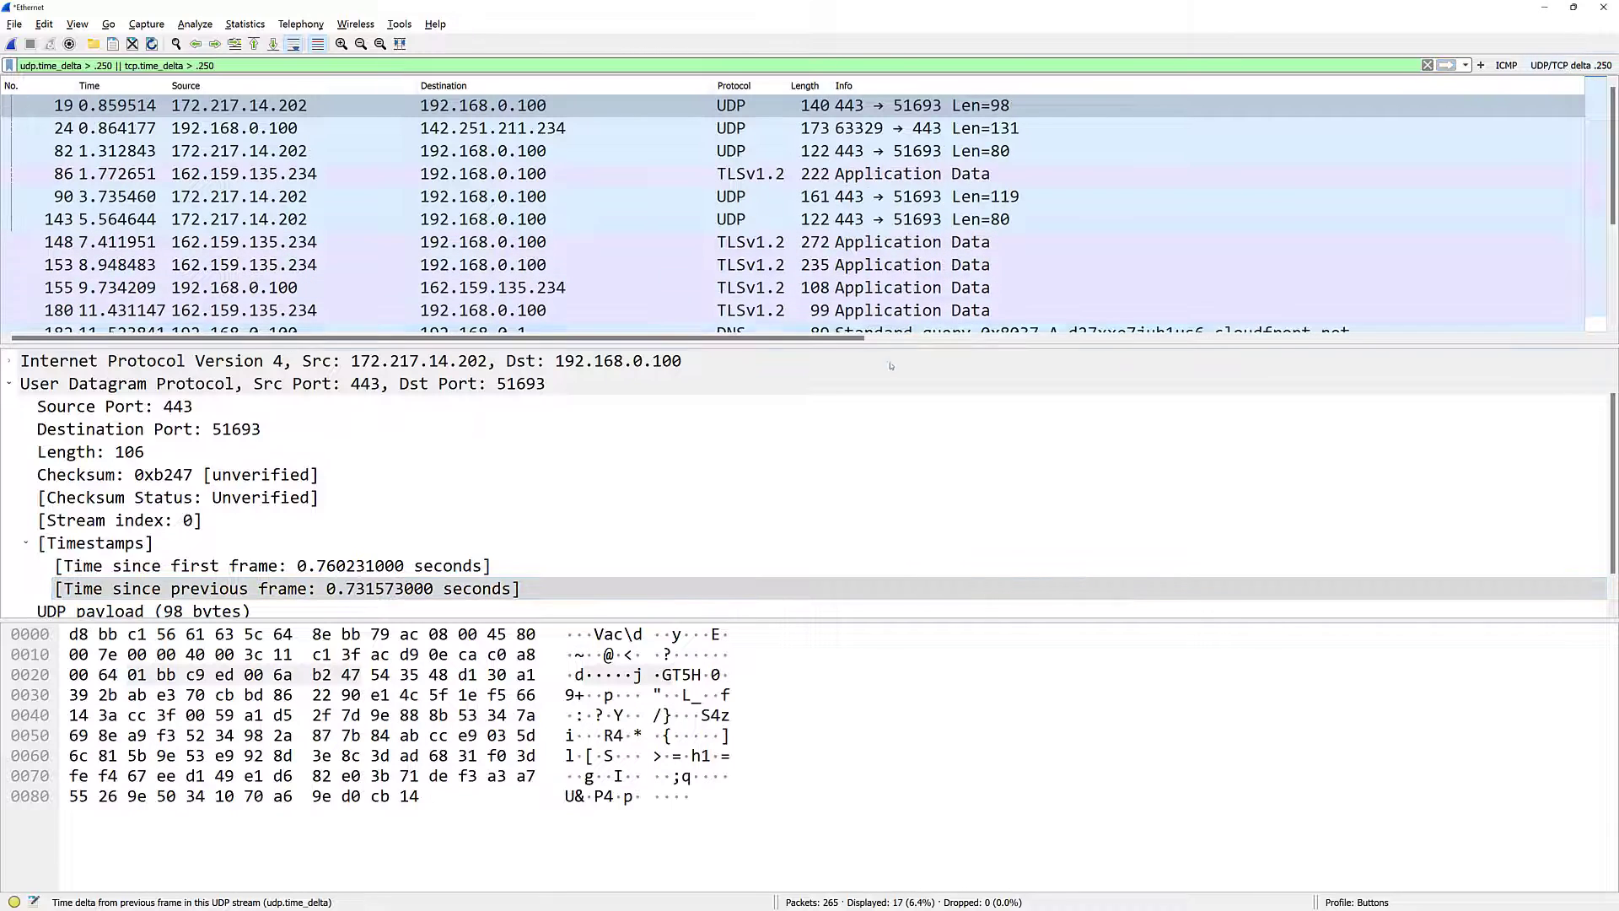
Enlarge the packet list pane to show more of the filtered packets at once.
{"action": "left_click_drag", "start_coordinate": [896, 344], "coordinate": [893, 469]}
{"action": "left_click_drag", "start_coordinate": [894, 524], "coordinate": [894, 496]}
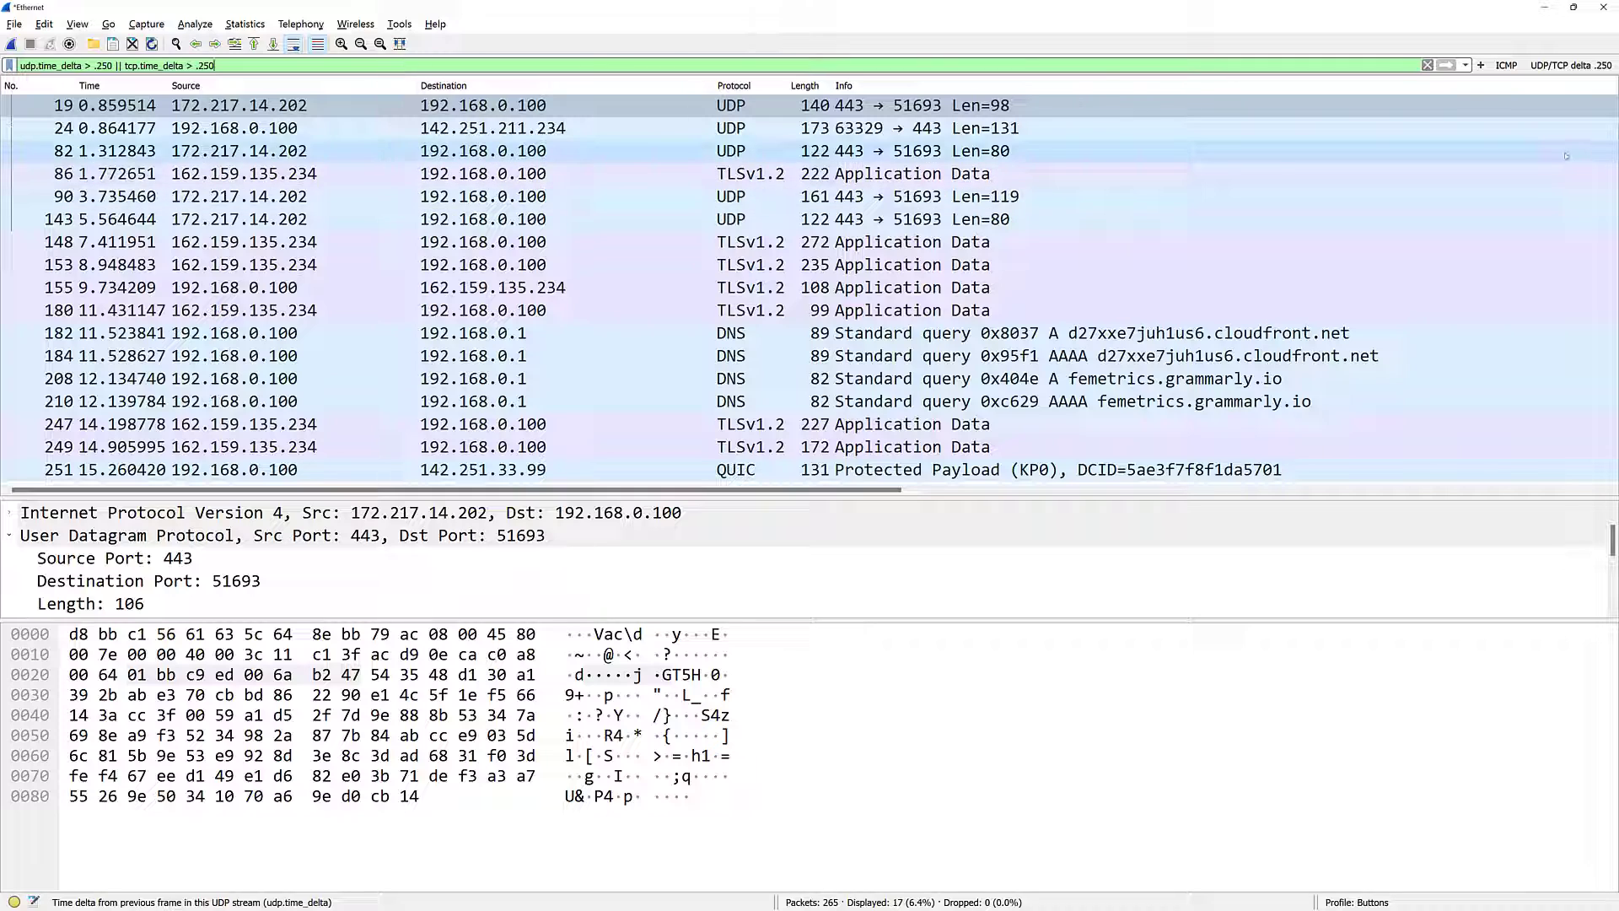
{"action": "key", "text": "alt+Tab"}
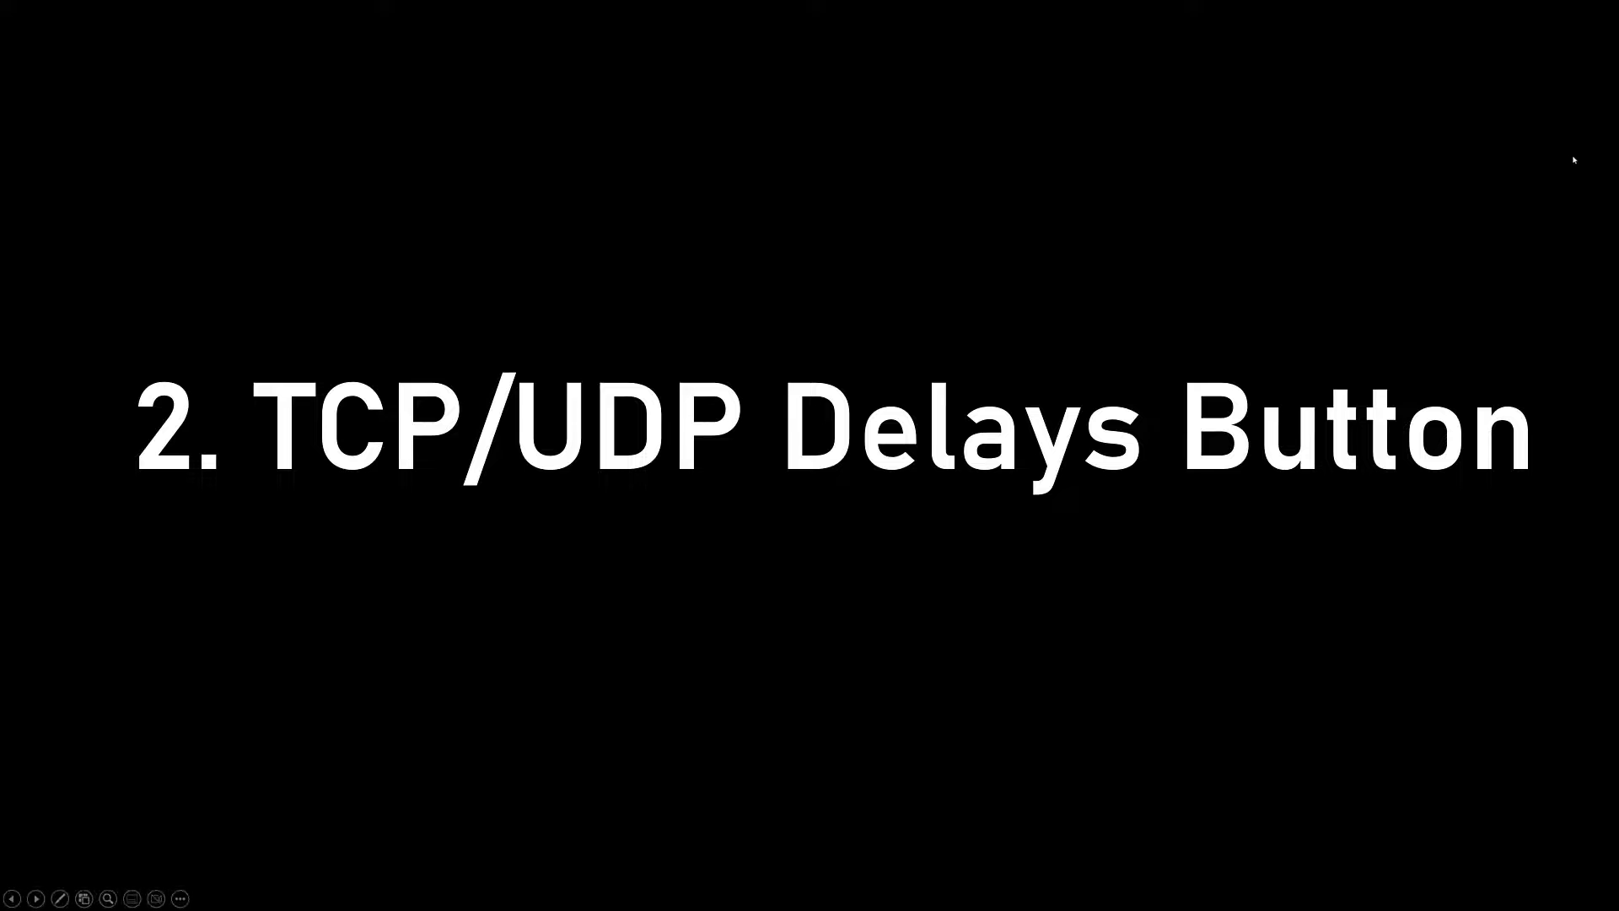
{"action": "left_click", "coordinate": [1573, 166]}
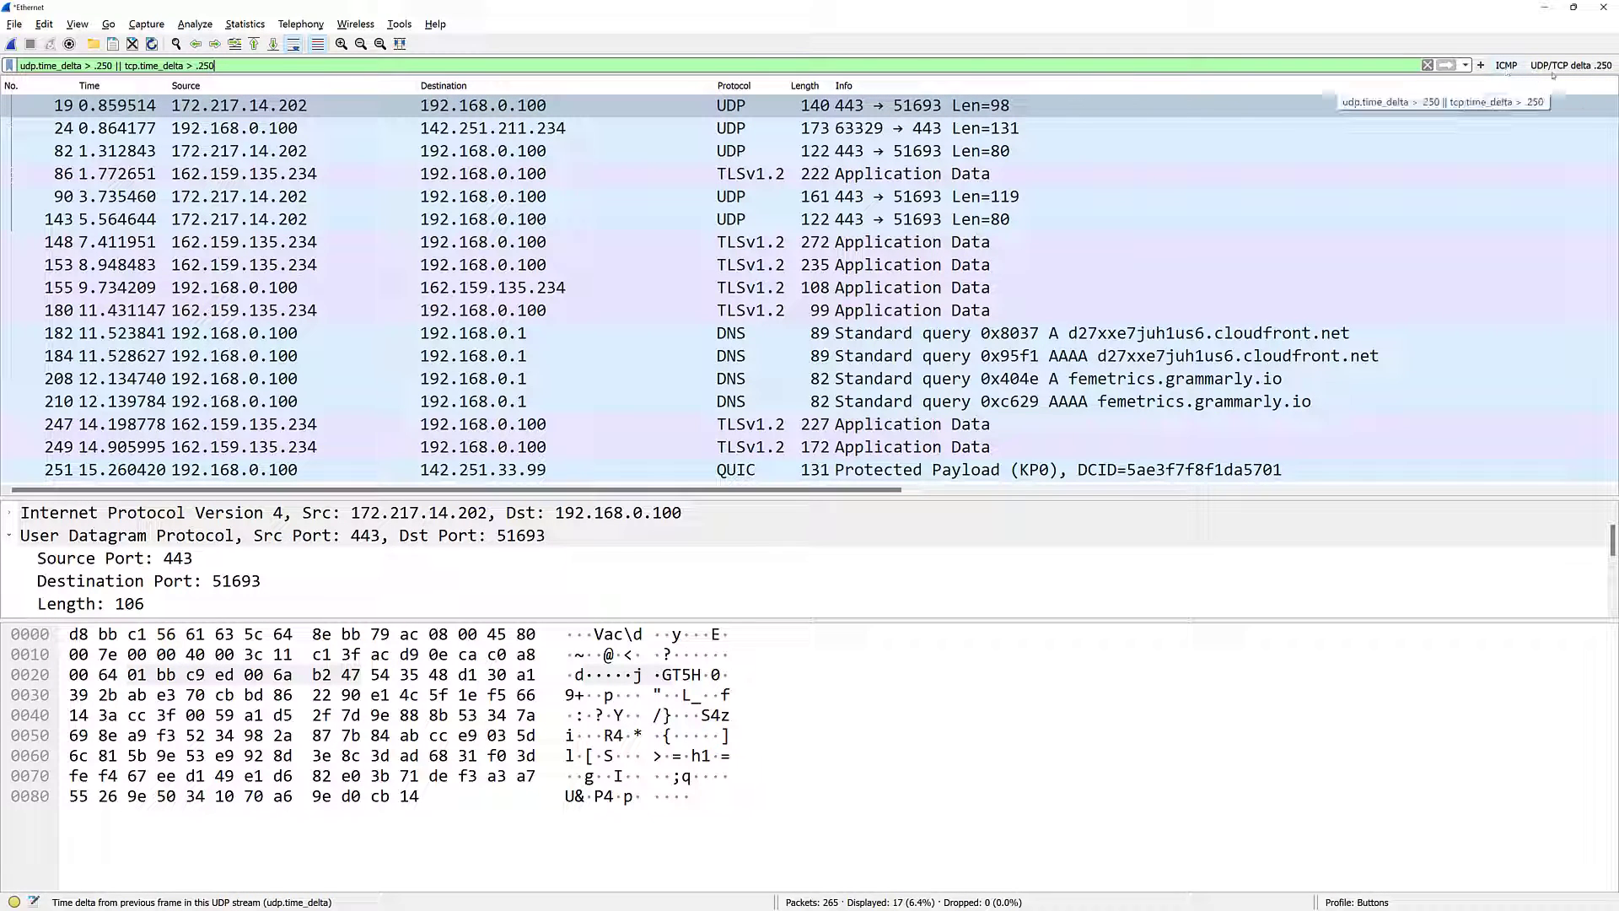
Relabel the ICMP filter button as "Watch for//ICMP" and open the "Watch for" group.
{"action": "right_click", "coordinate": [1505, 65]}
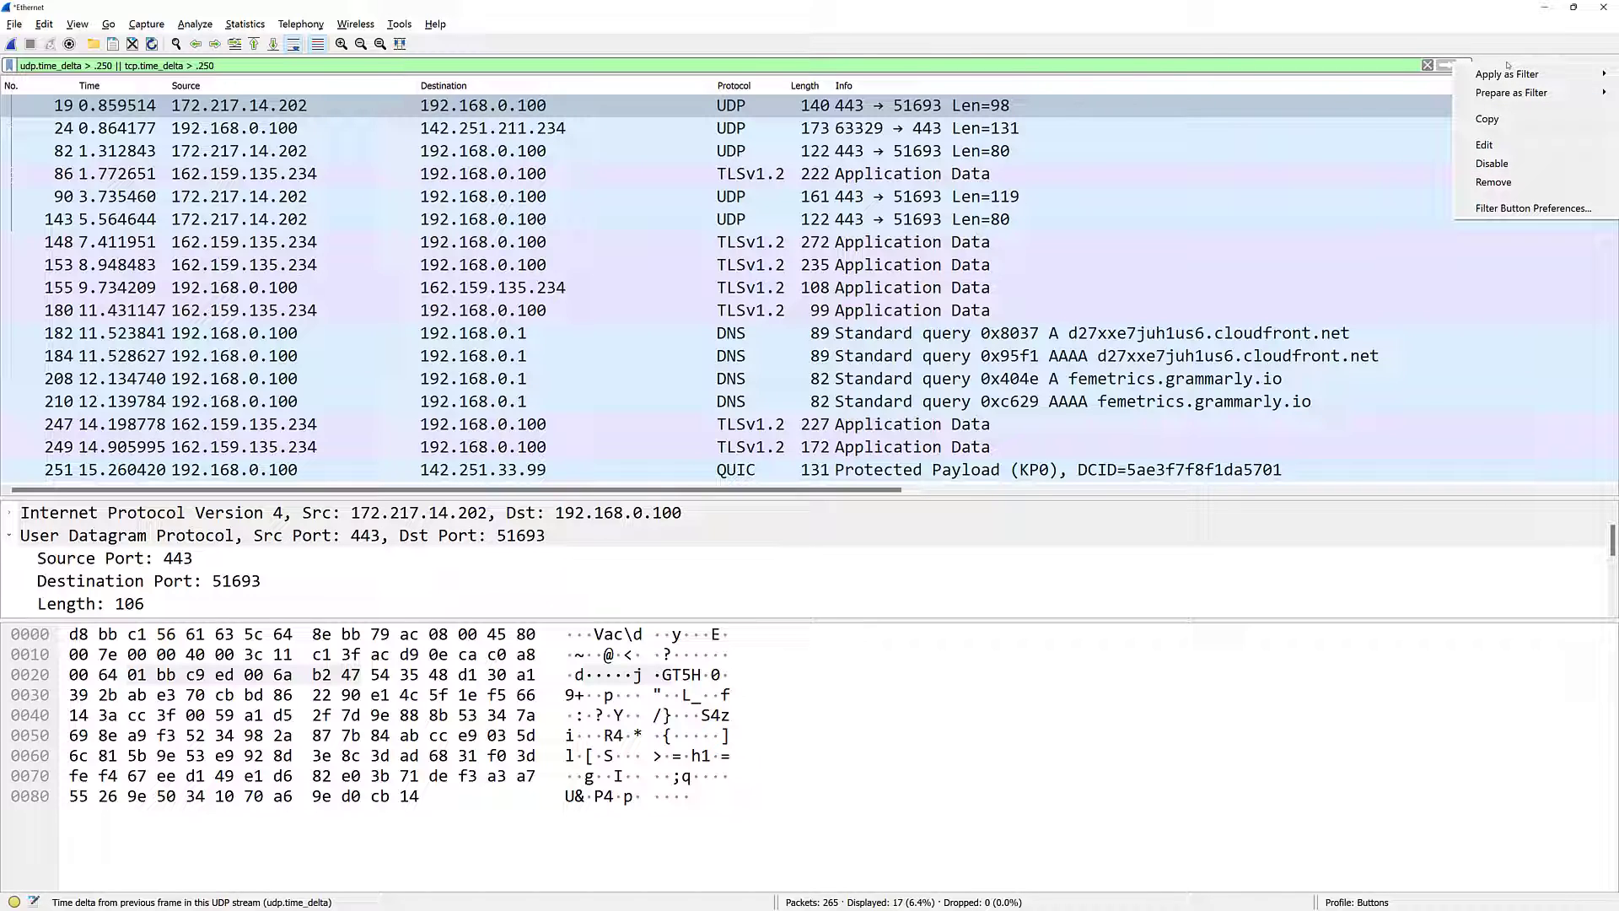
{"action": "left_click", "coordinate": [1485, 145]}
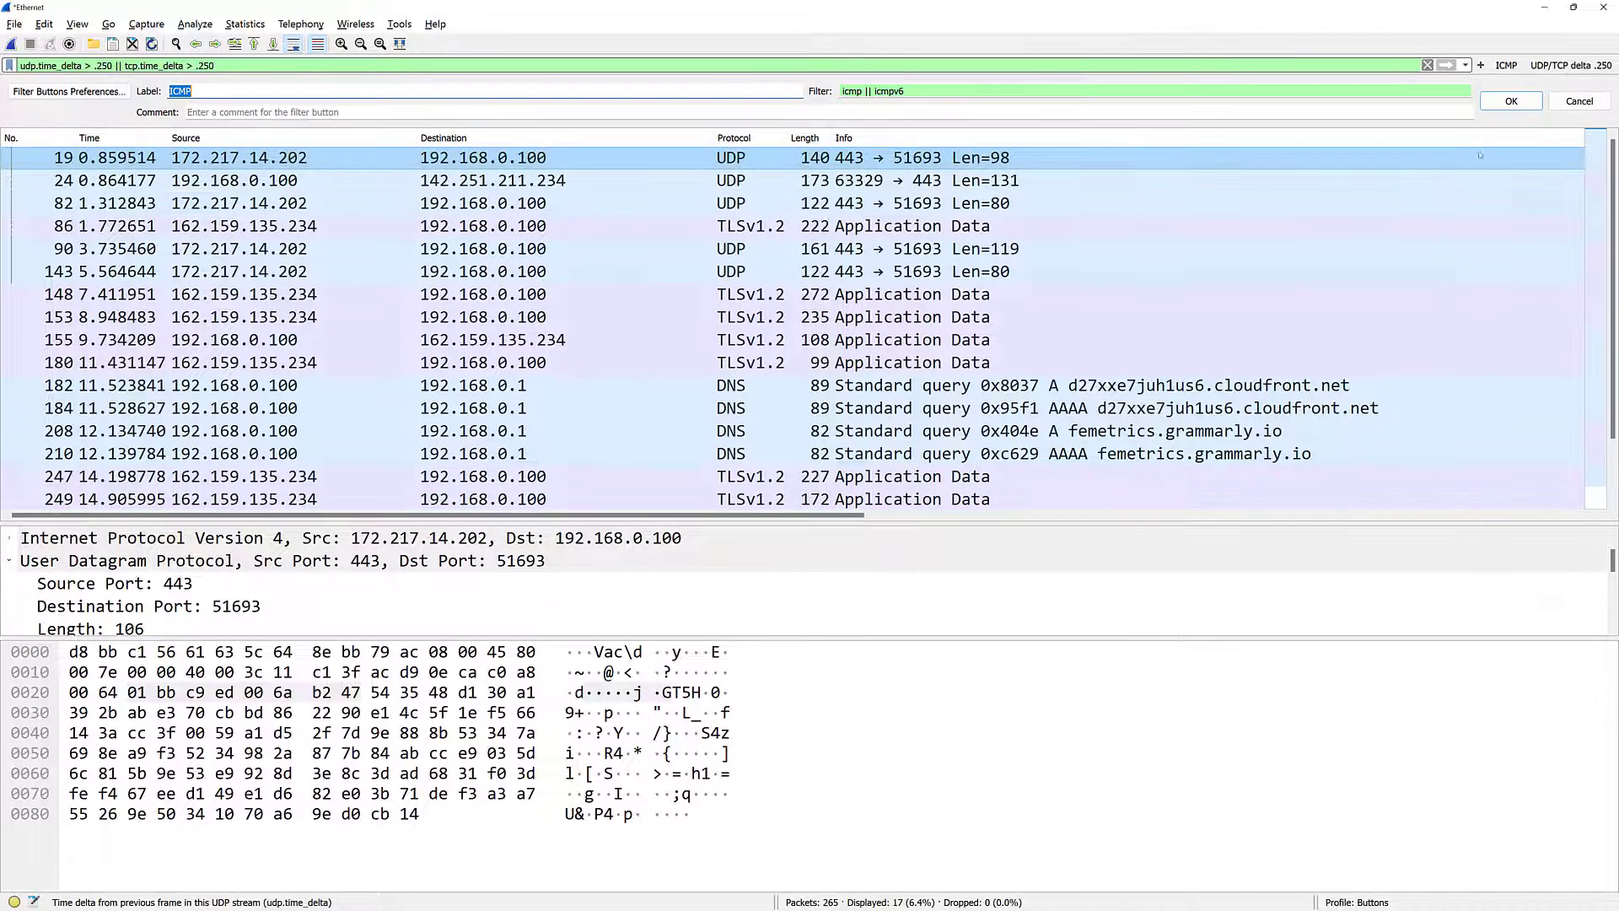
{"action": "left_click", "coordinate": [242, 90]}
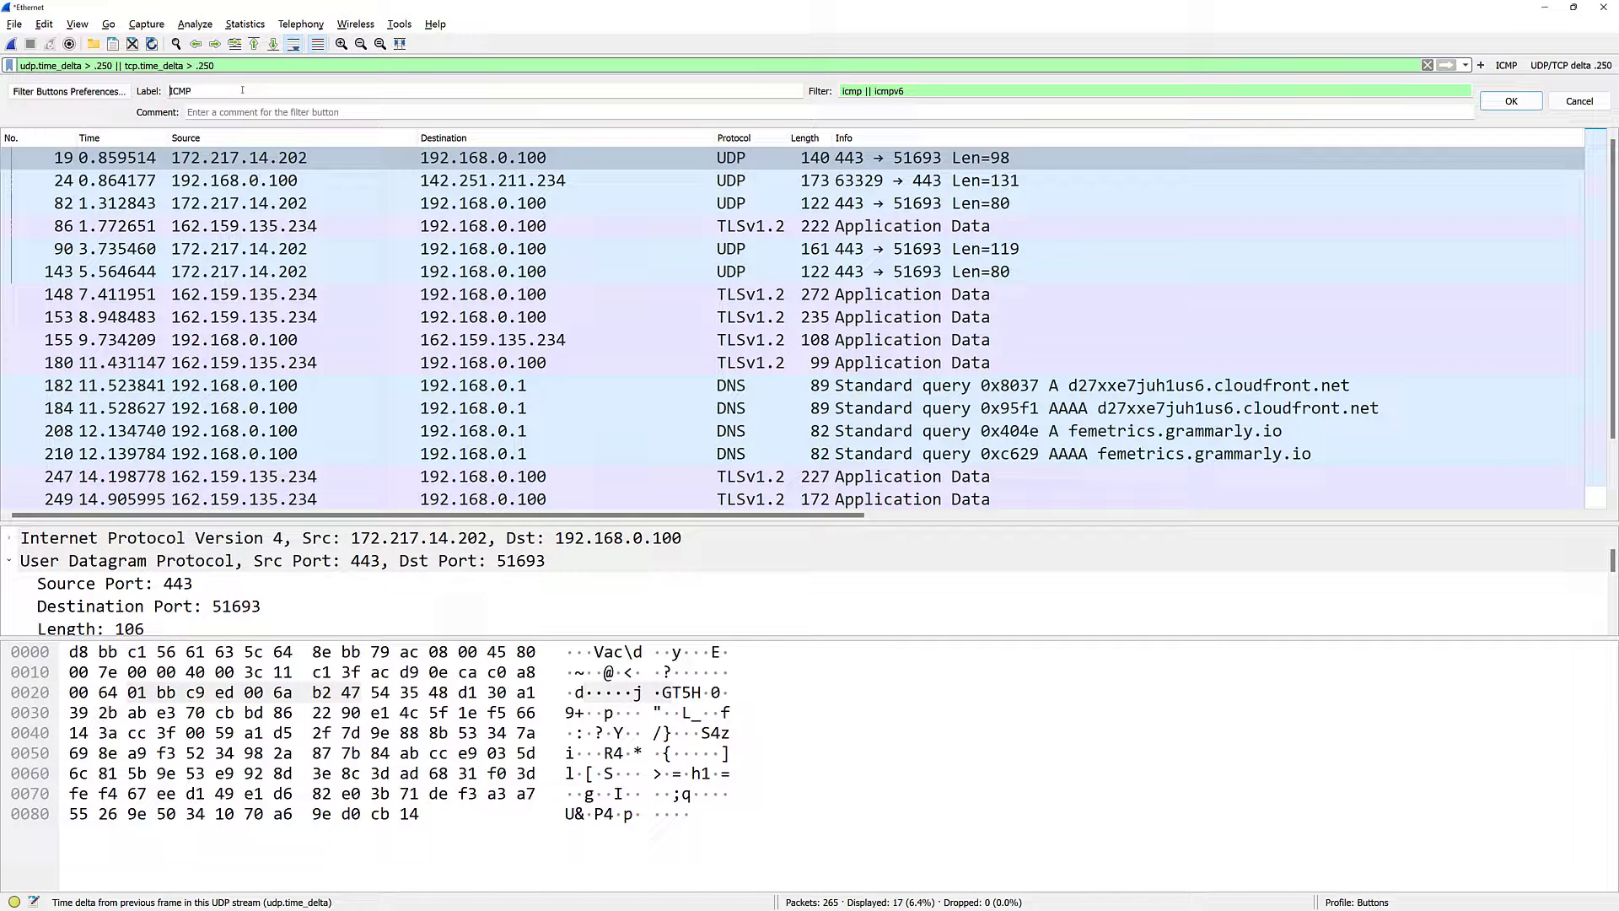
{"action": "type", "text": "Watch for /"}
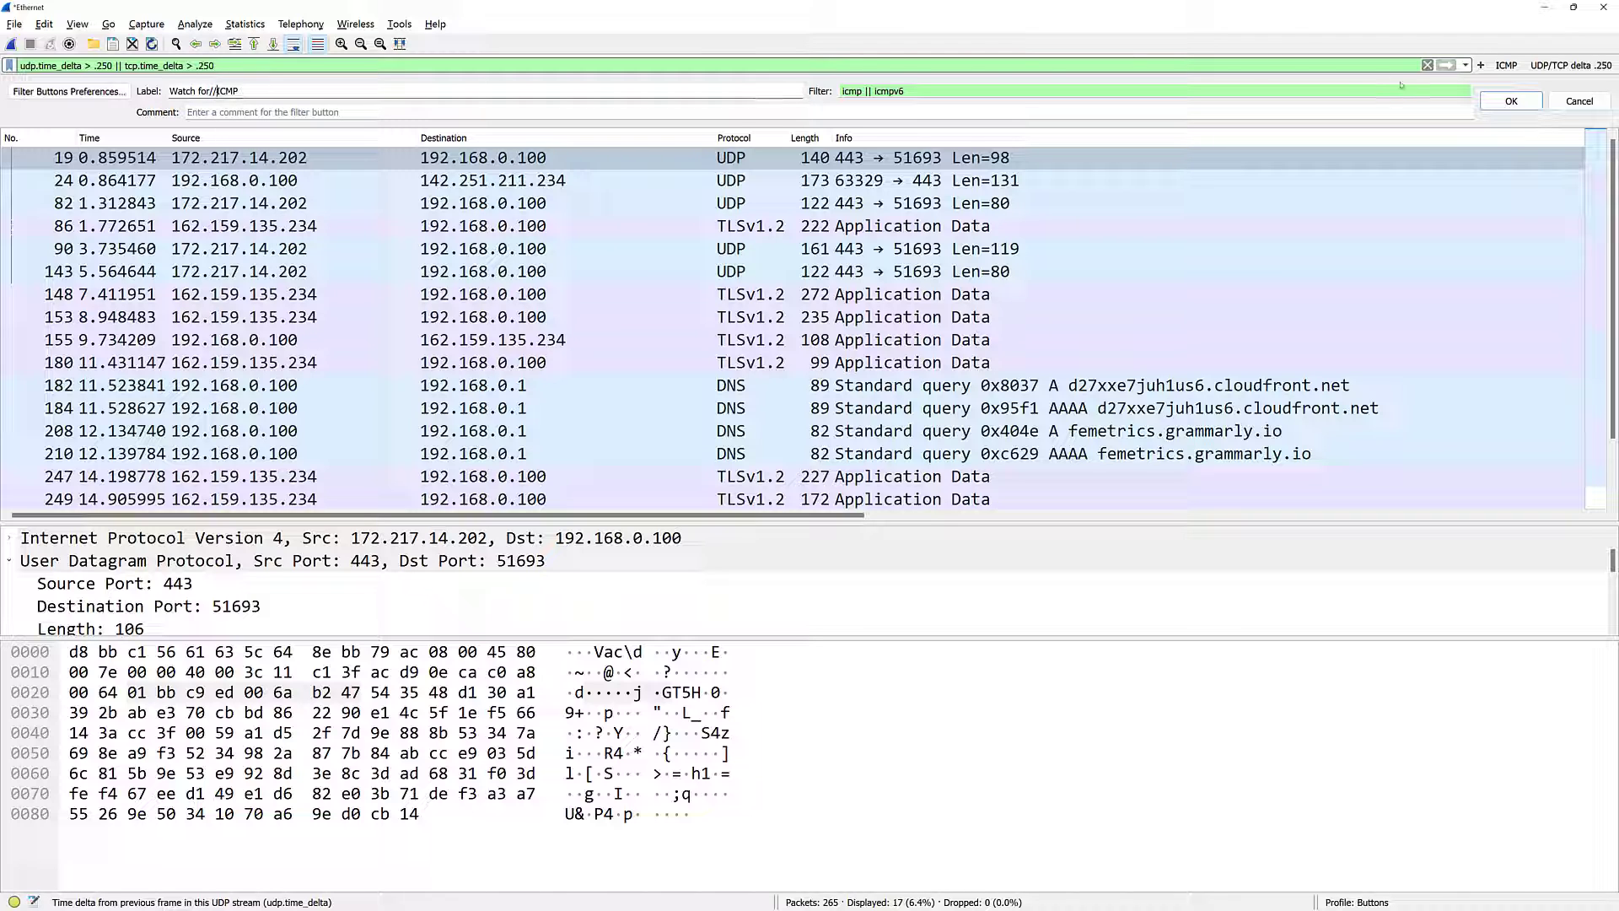
{"action": "left_click", "coordinate": [1512, 100]}
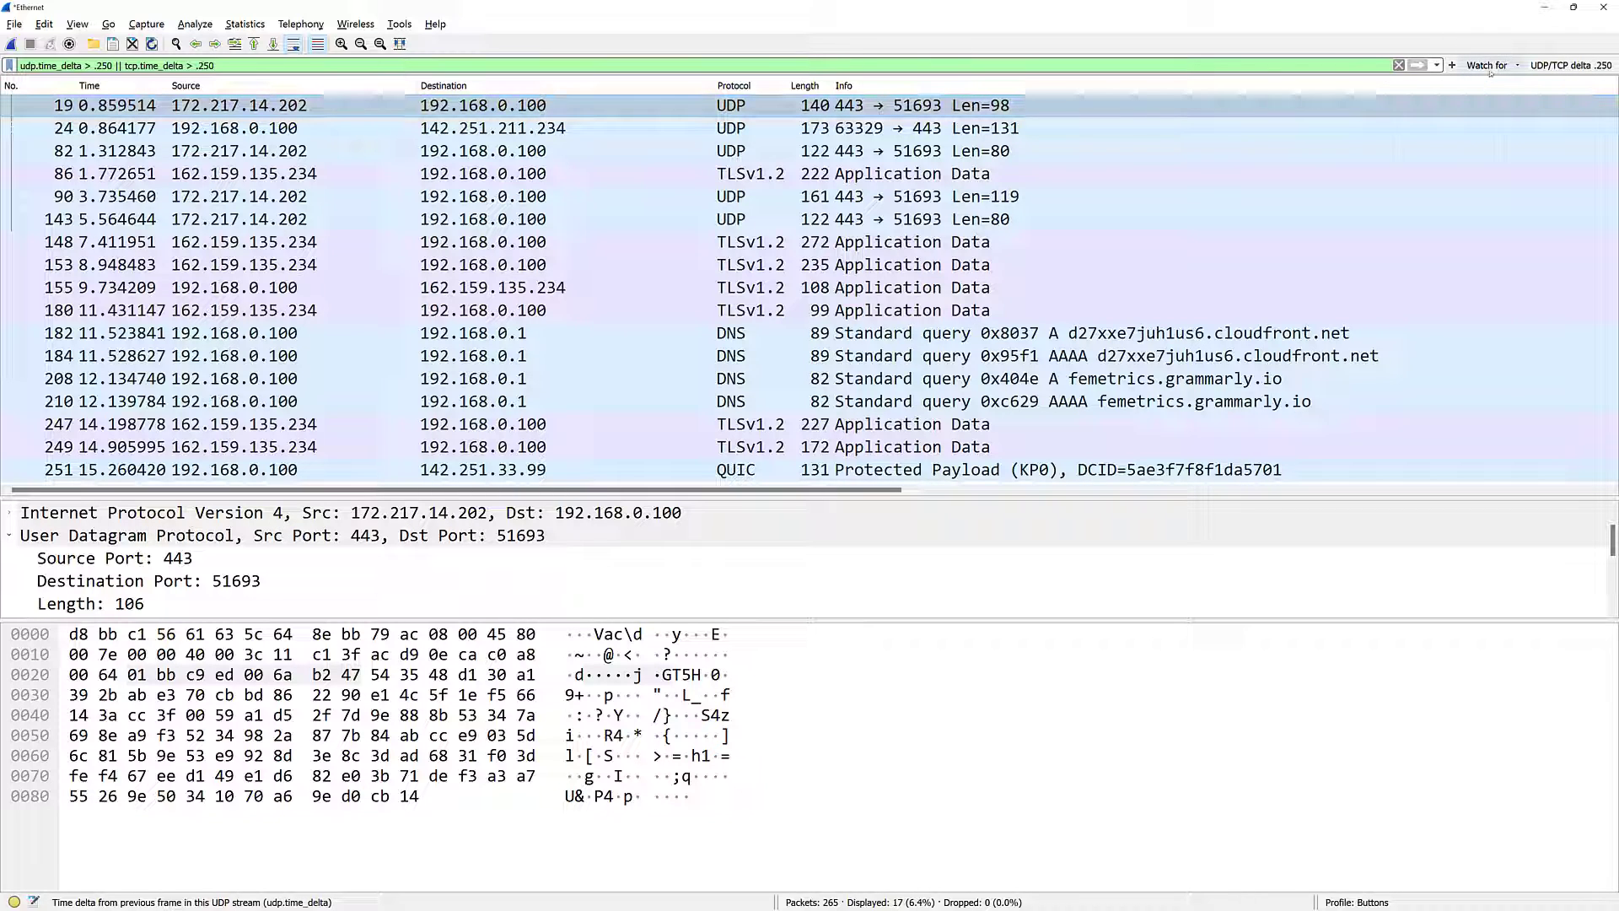
{"action": "left_click", "coordinate": [1518, 65]}
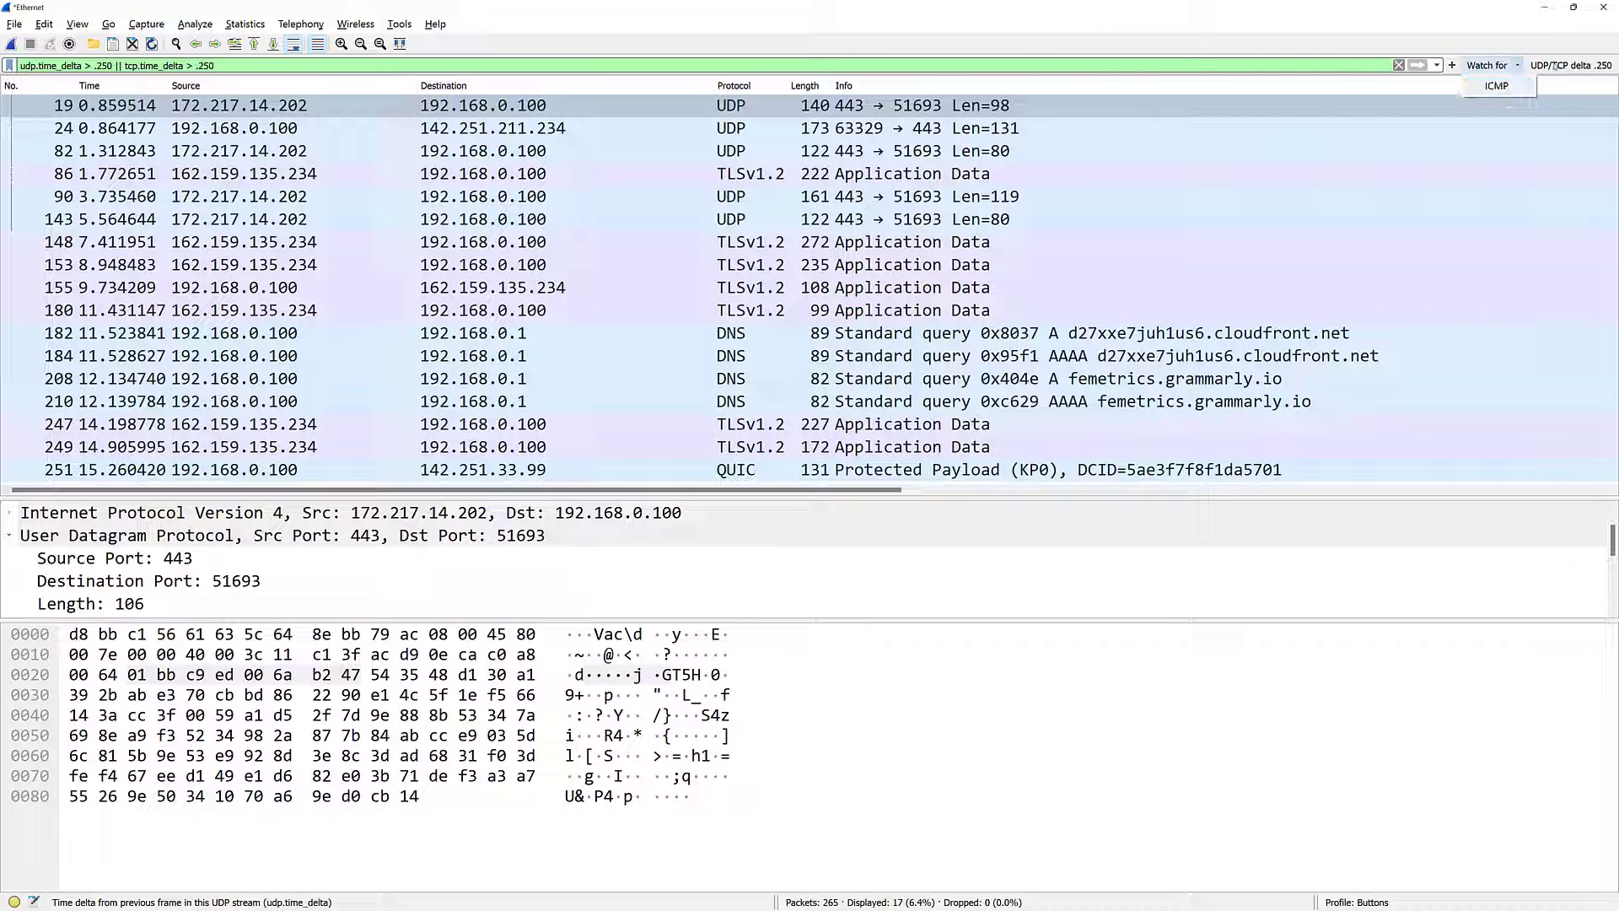
Relabel the delay filter button as "Watch for//UDP/TCP delta .250" and open the "Watch for" group.
{"action": "right_click", "coordinate": [1555, 65]}
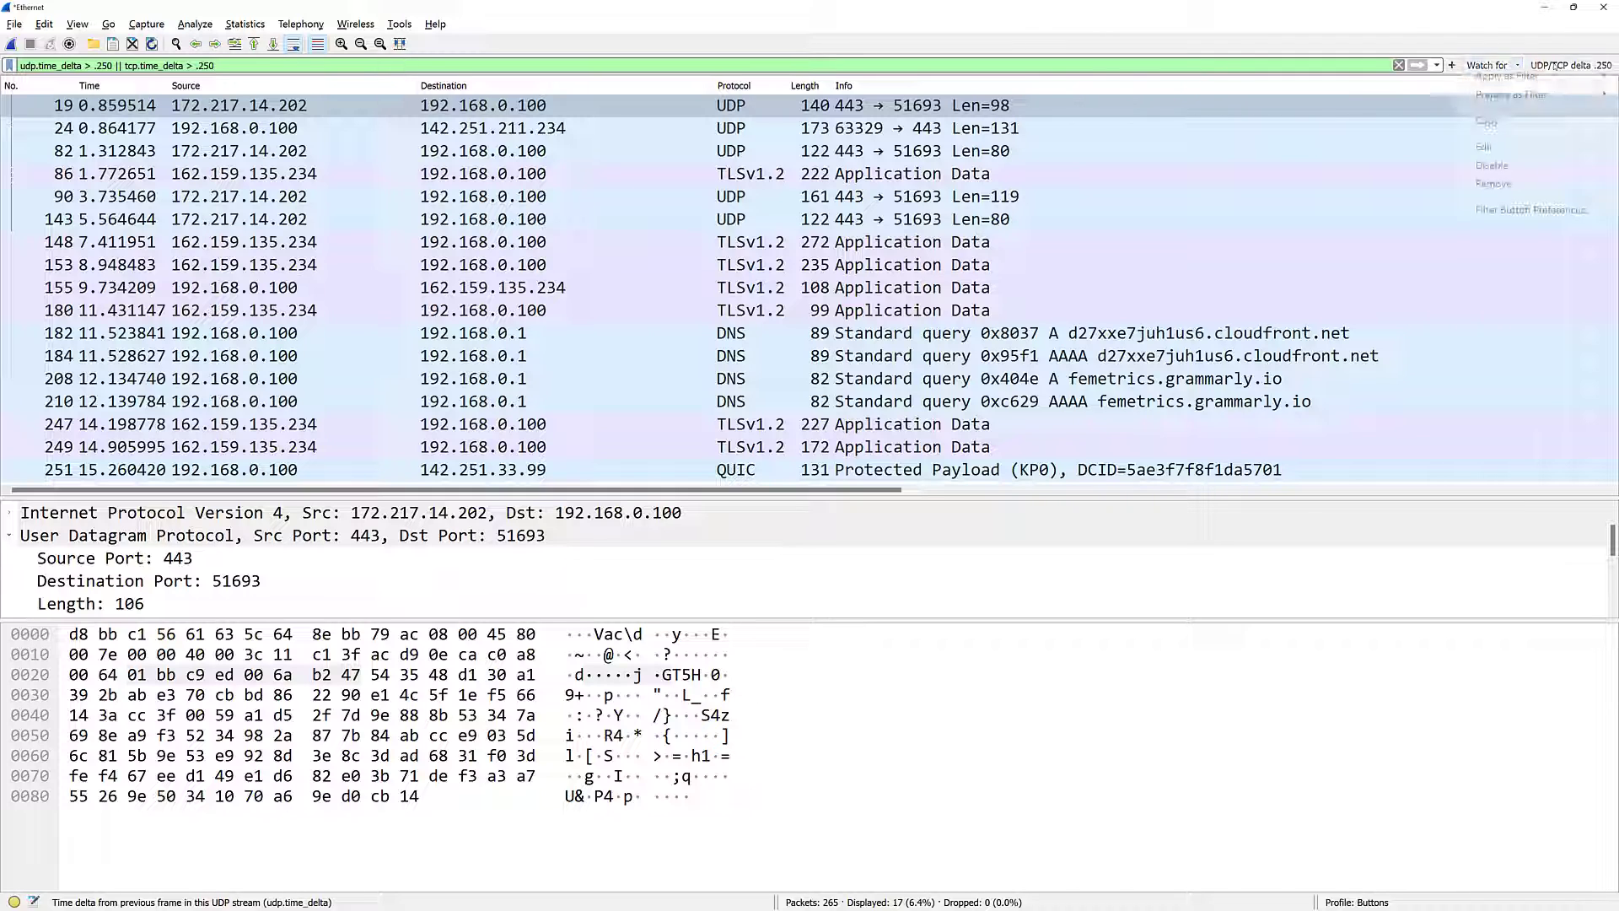
{"action": "left_click", "coordinate": [1485, 147]}
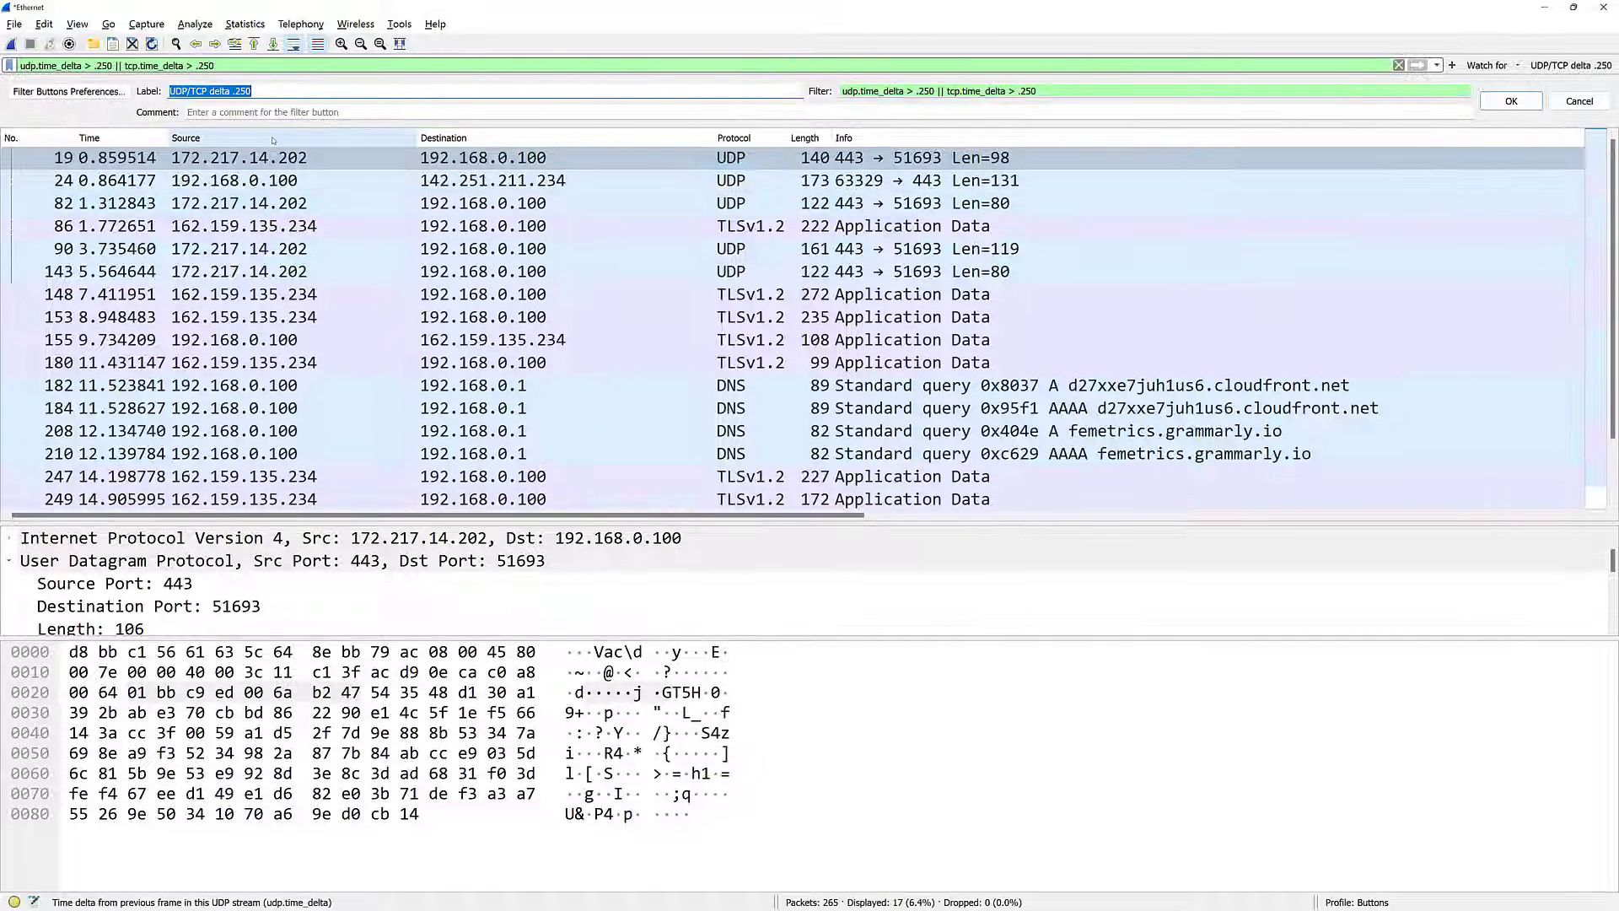
{"action": "key", "text": "Home"}
{"action": "type", "text": "Watch "}
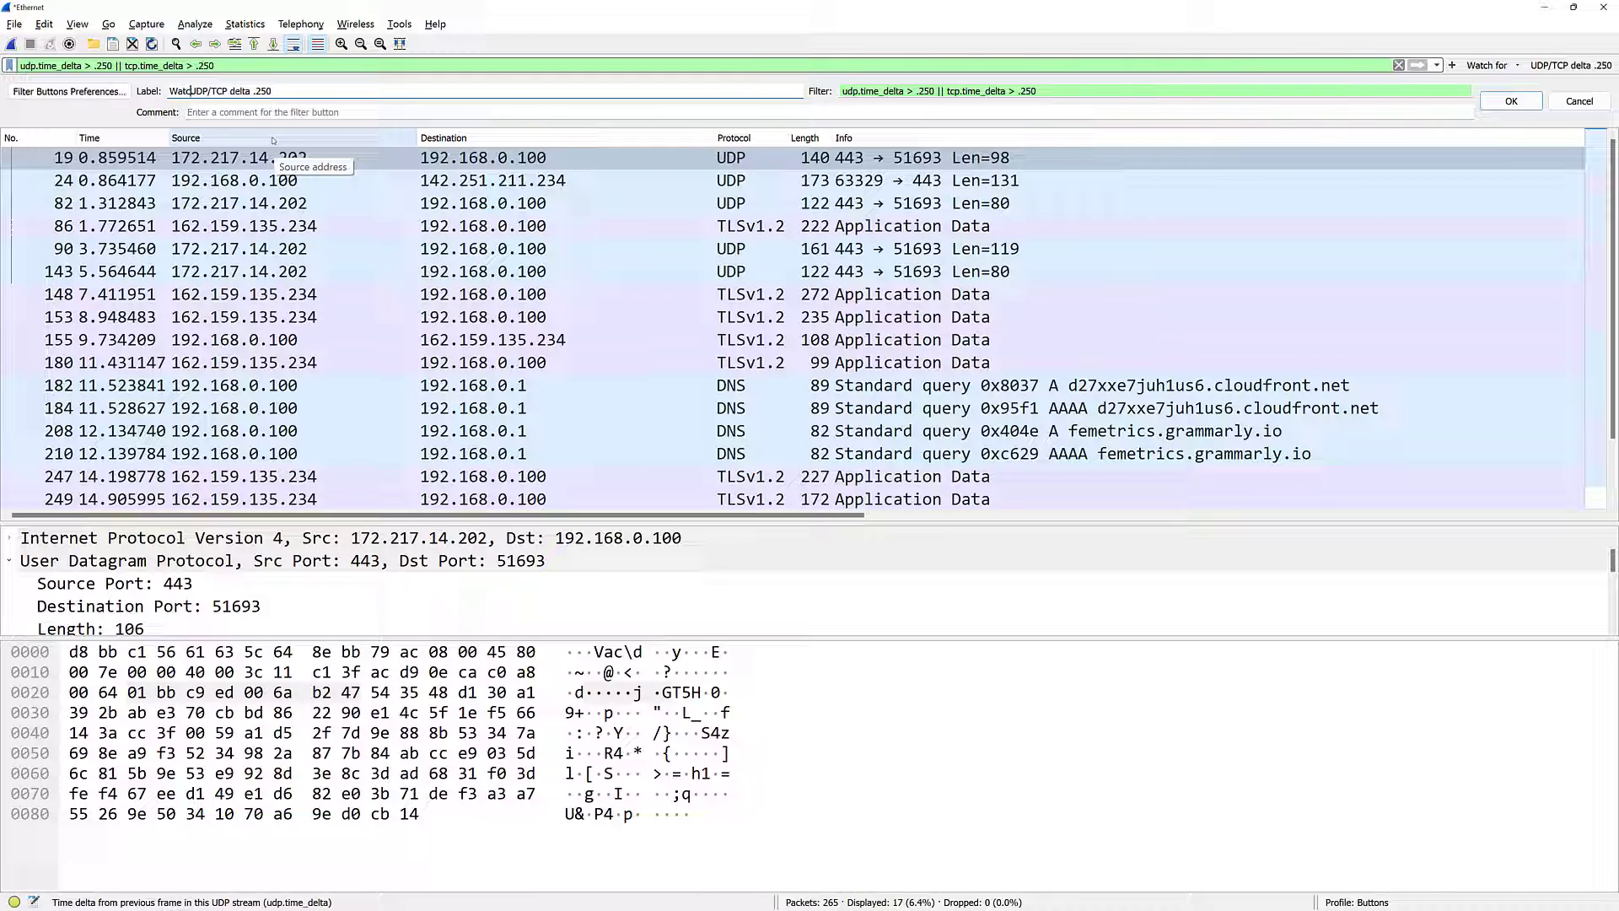
{"action": "type", "text": "for//"}
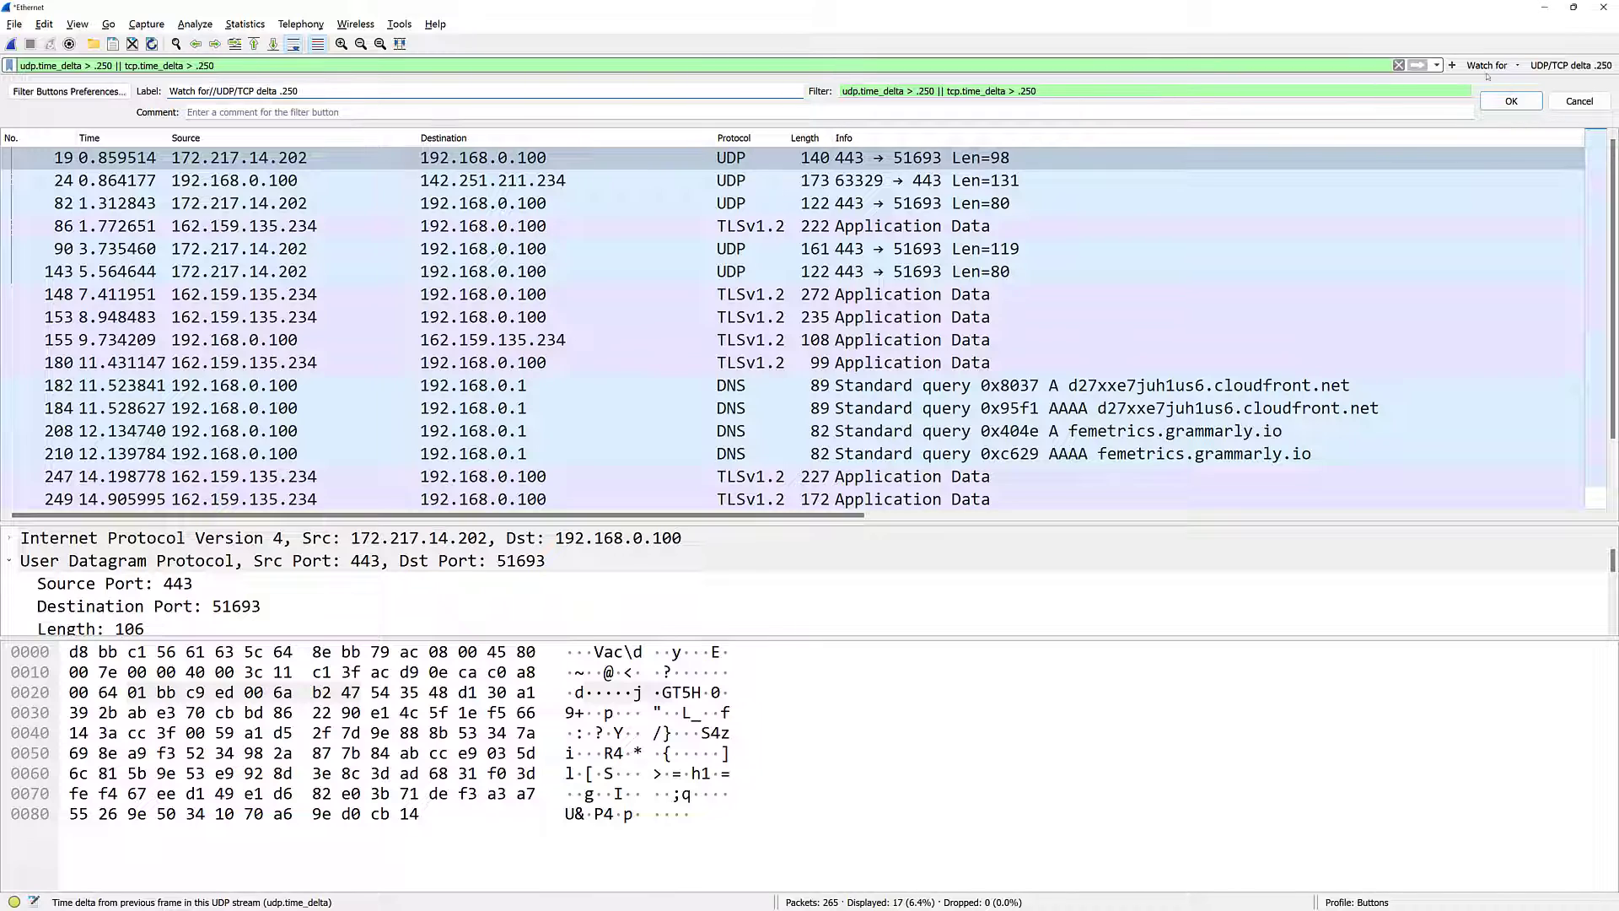
{"action": "left_click", "coordinate": [1503, 102]}
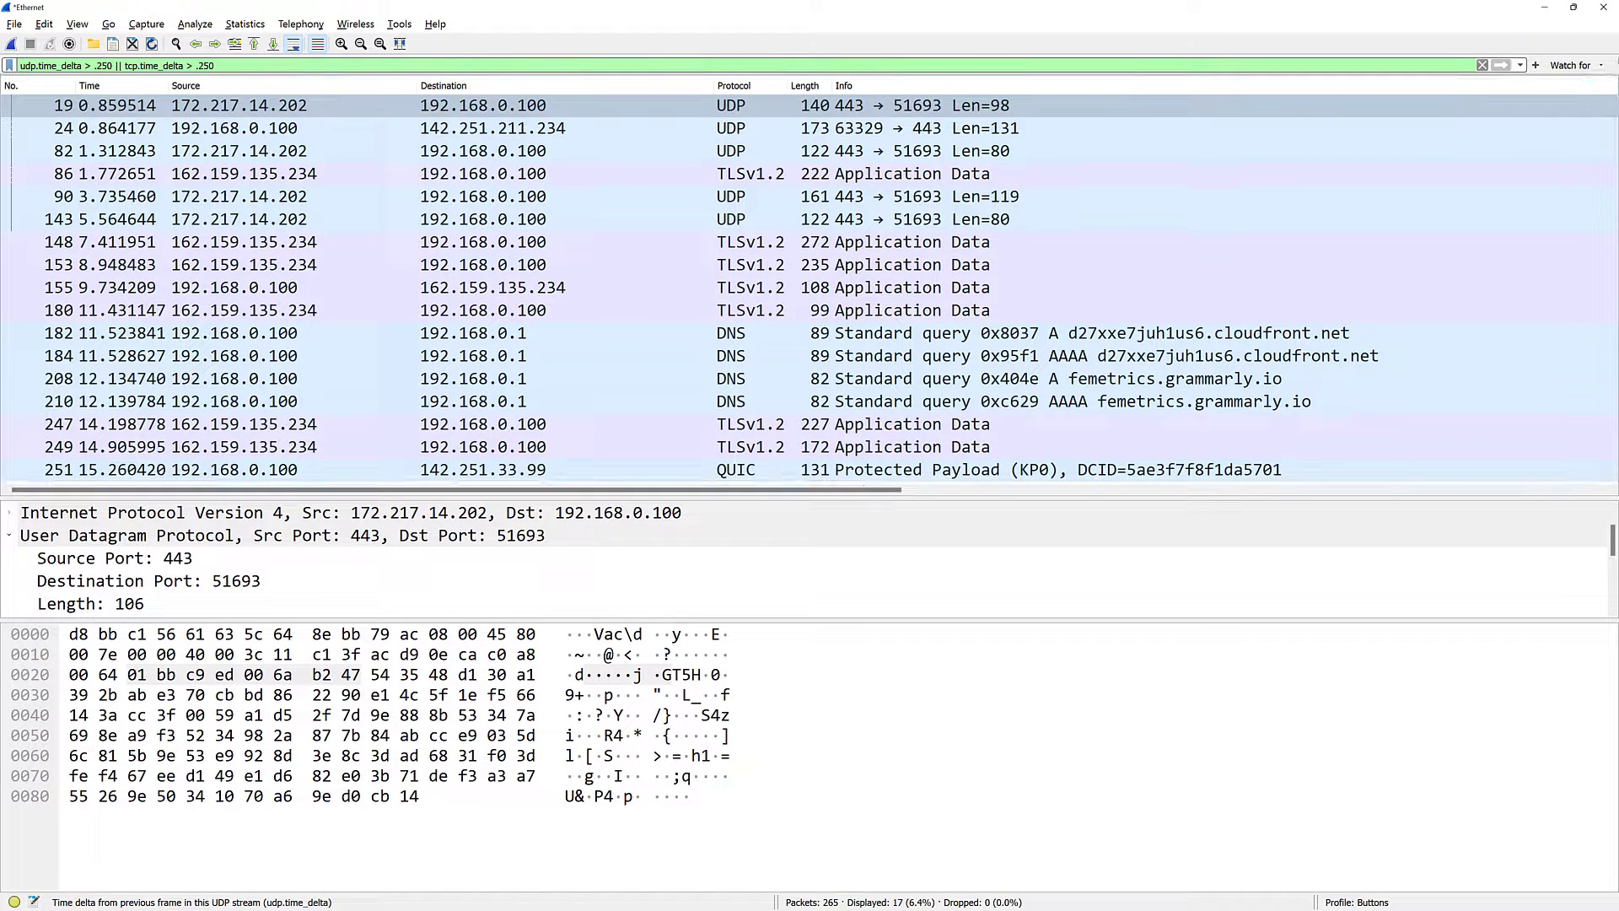
{"action": "left_click", "coordinate": [1570, 65]}
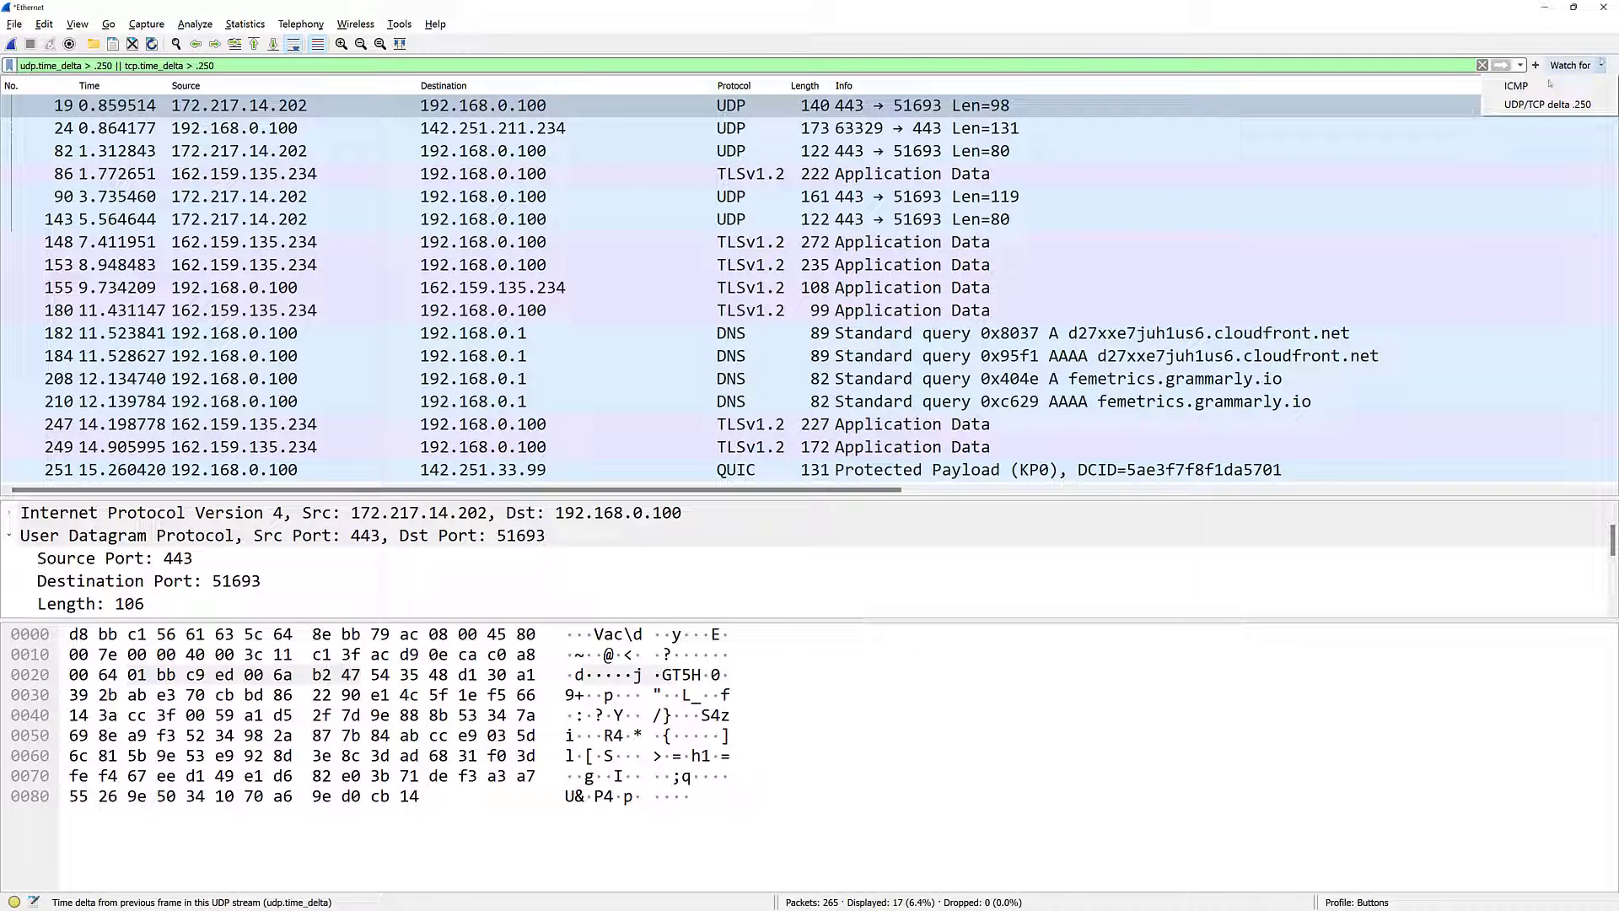